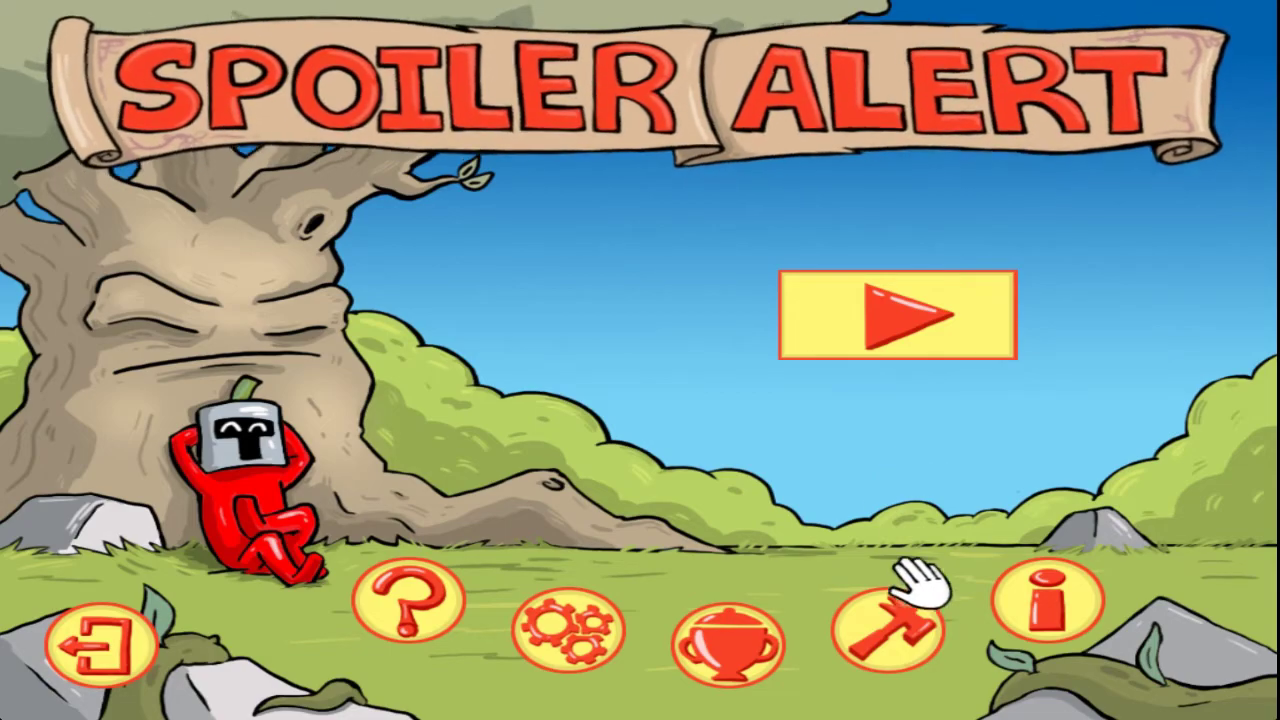
# Start a new MEDIUM level in the level editor from the main menu's build button
pyautogui.click(885, 630)
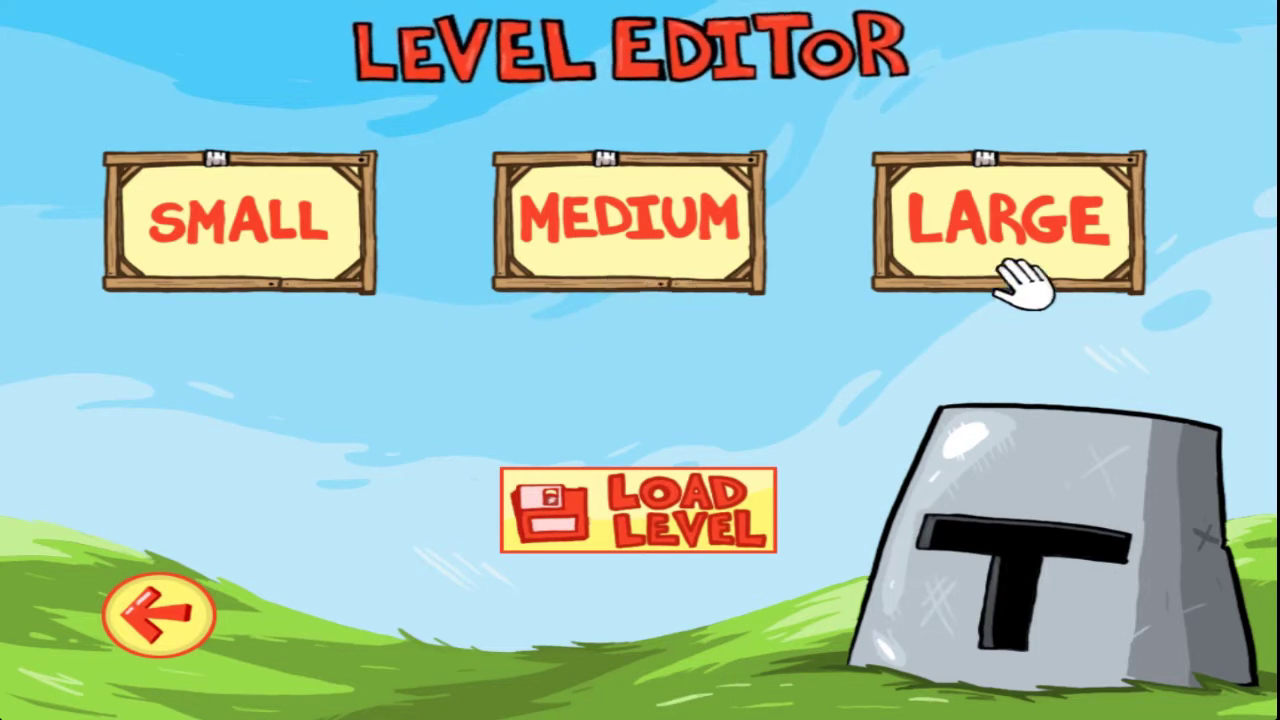
pyautogui.click(688, 262)
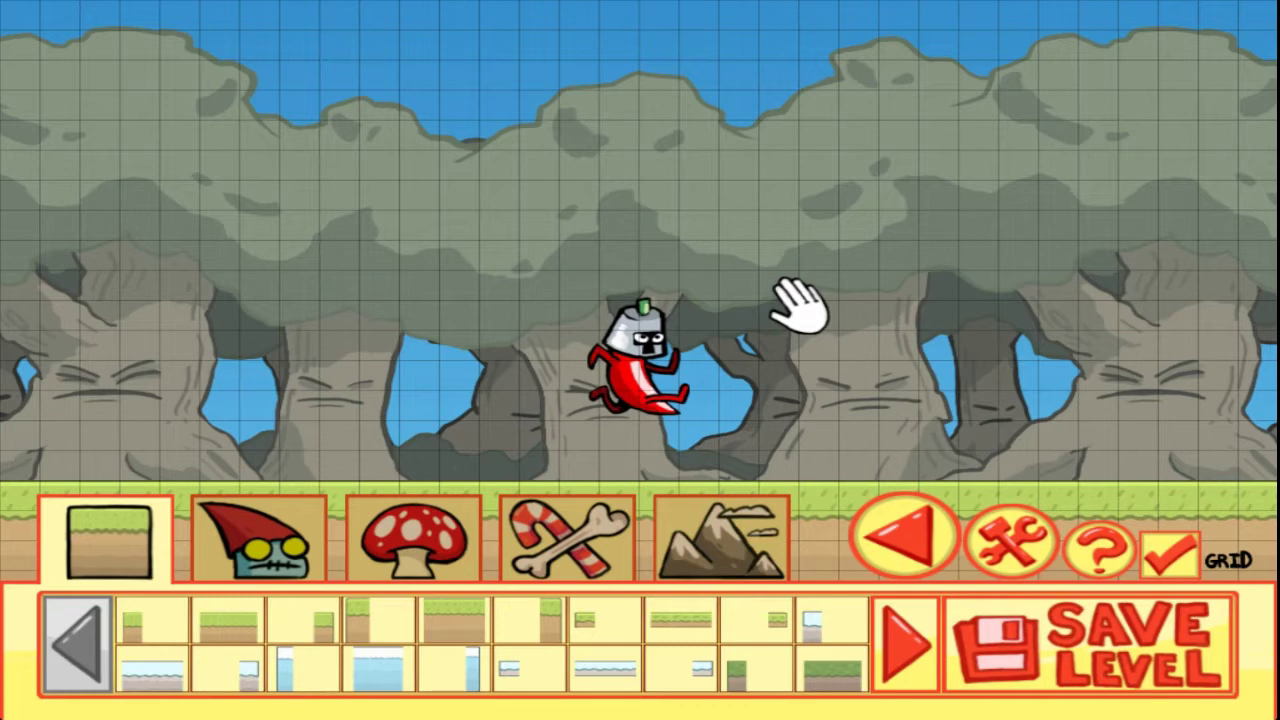
# Zoom out, pan across the level, and move the chili pepper hero up into mid-air
pyautogui.scroll(-2, 800, 307)
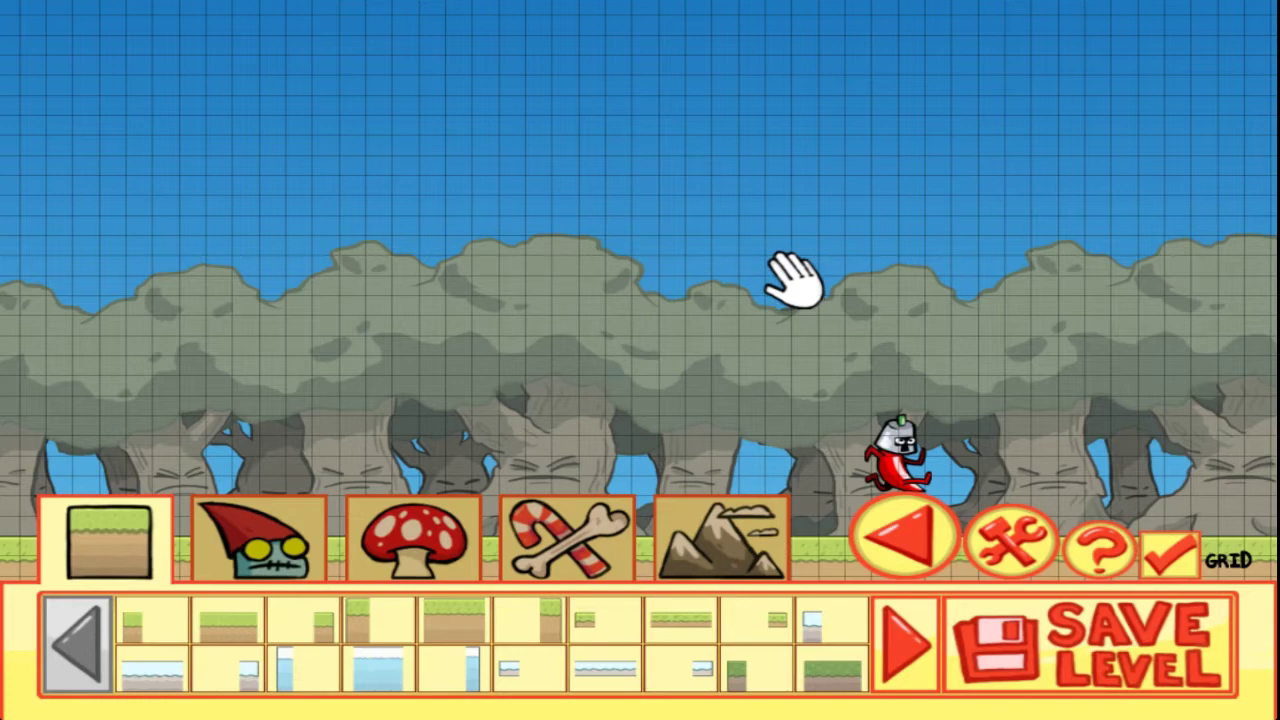
pyautogui.moveTo(795, 280); pyautogui.dragTo(530, 105)
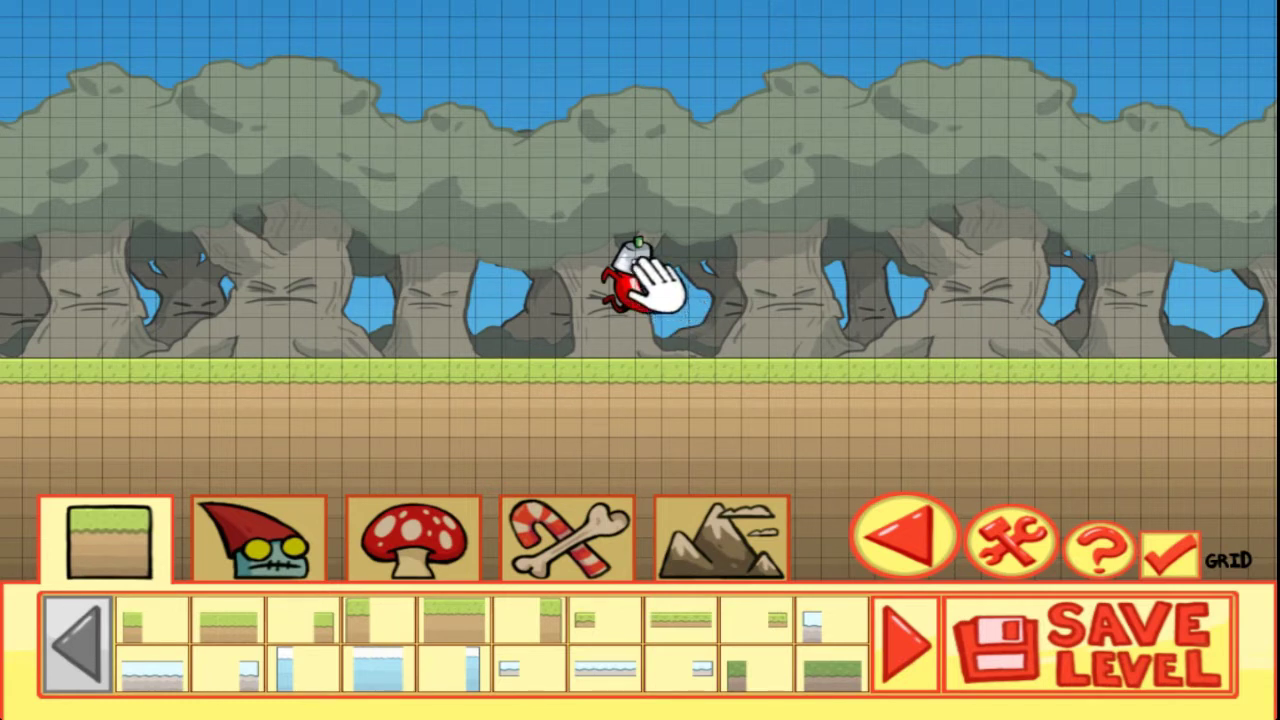
pyautogui.moveTo(651, 280); pyautogui.dragTo(1175, 315)
pyautogui.moveTo(975, 282); pyautogui.dragTo(305, 283)
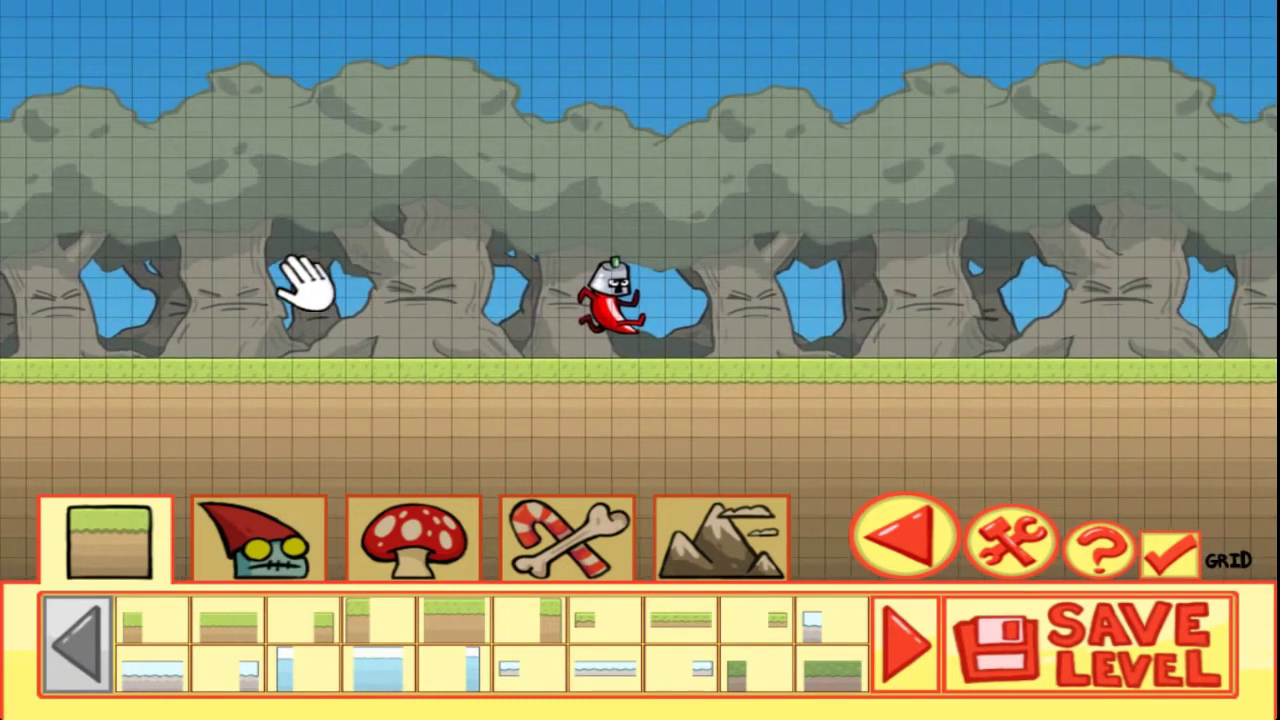
pyautogui.moveTo(643, 314); pyautogui.dragTo(752, 150)
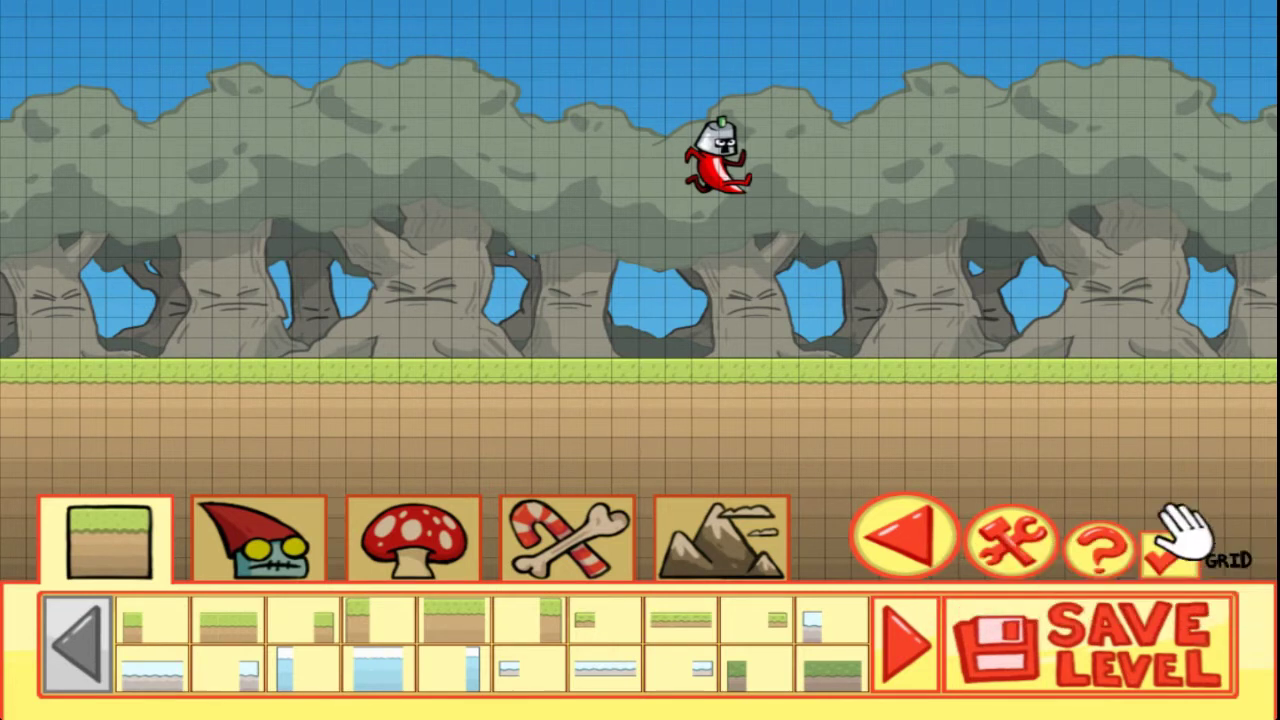
# Hide the grid and move the hero to the far right end of the grass ground
pyautogui.click(1185, 560)
pyautogui.moveTo(734, 192); pyautogui.dragTo(1250, 330)
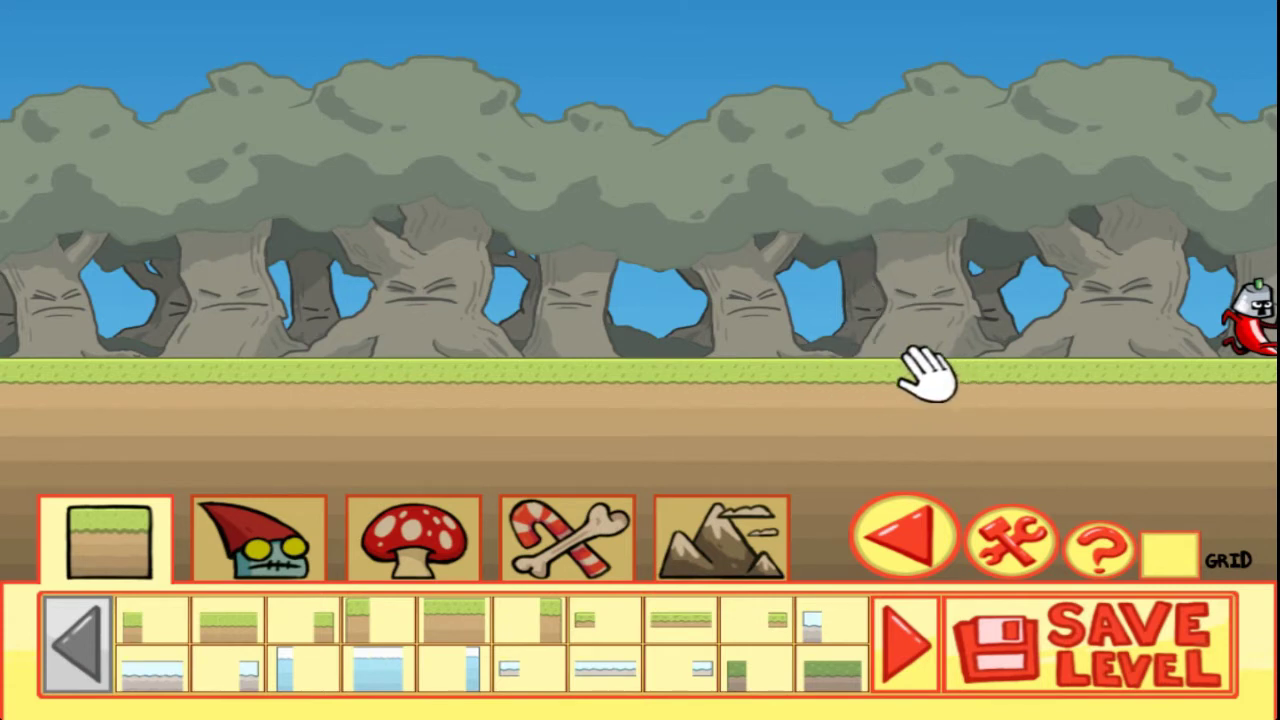
pyautogui.moveTo(905, 352); pyautogui.dragTo(857, 257)
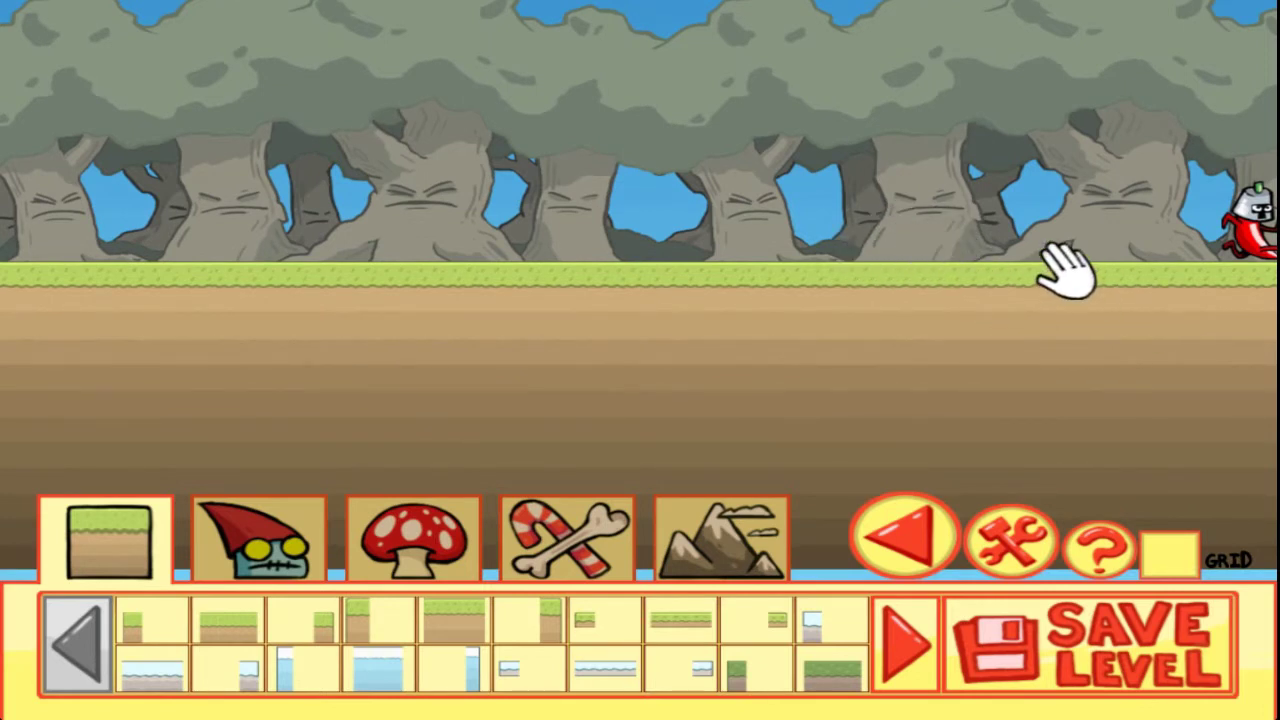
# Delete the grass ground blocks along the right-hand stretch of the level
pyautogui.click(1198, 316)
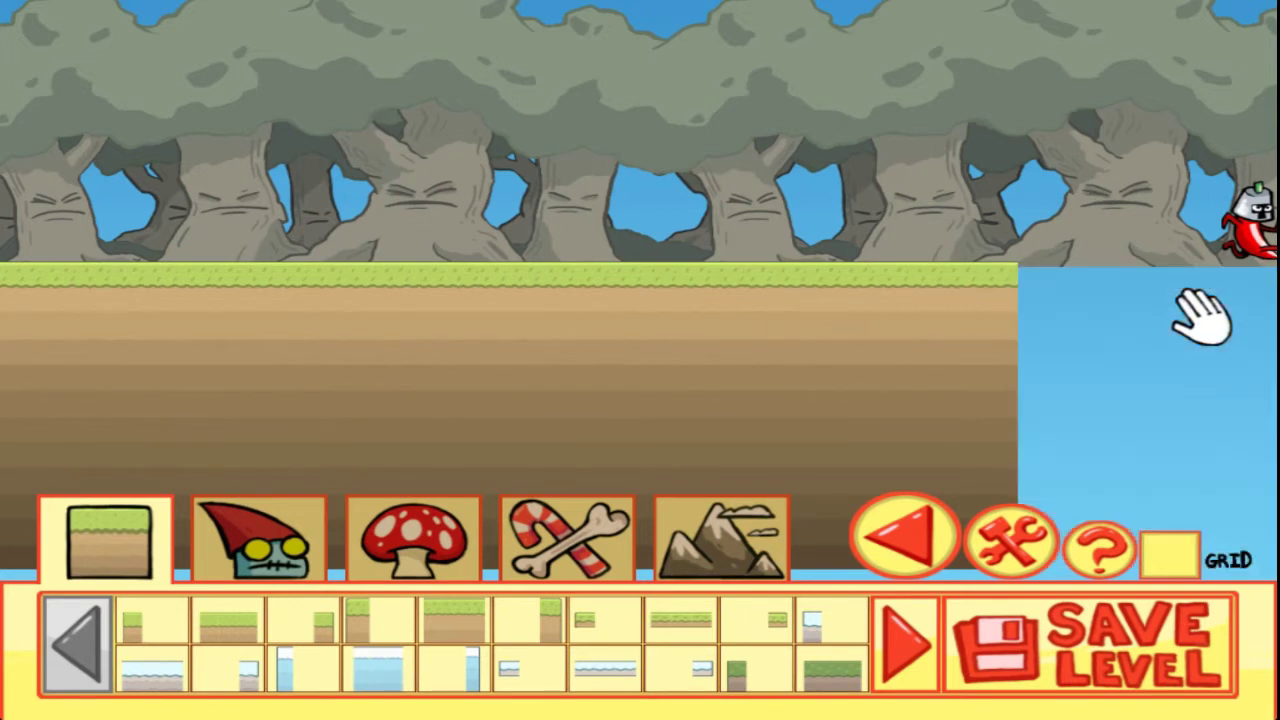
pyautogui.click(926, 323)
pyautogui.click(615, 330)
pyautogui.click(360, 340)
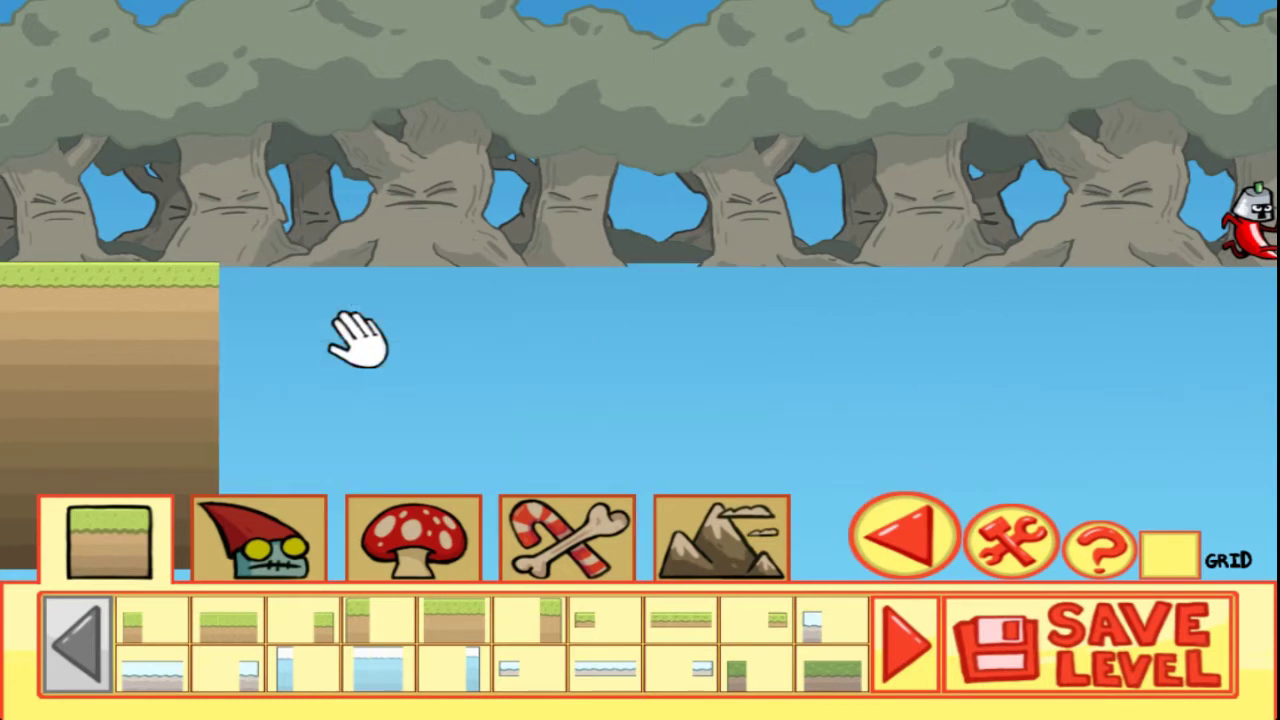
pyautogui.moveTo(290, 312)
pyautogui.mouseDown()
pyautogui.moveTo(491, 314)
pyautogui.moveTo(1234, 269)
pyautogui.mouseUp()
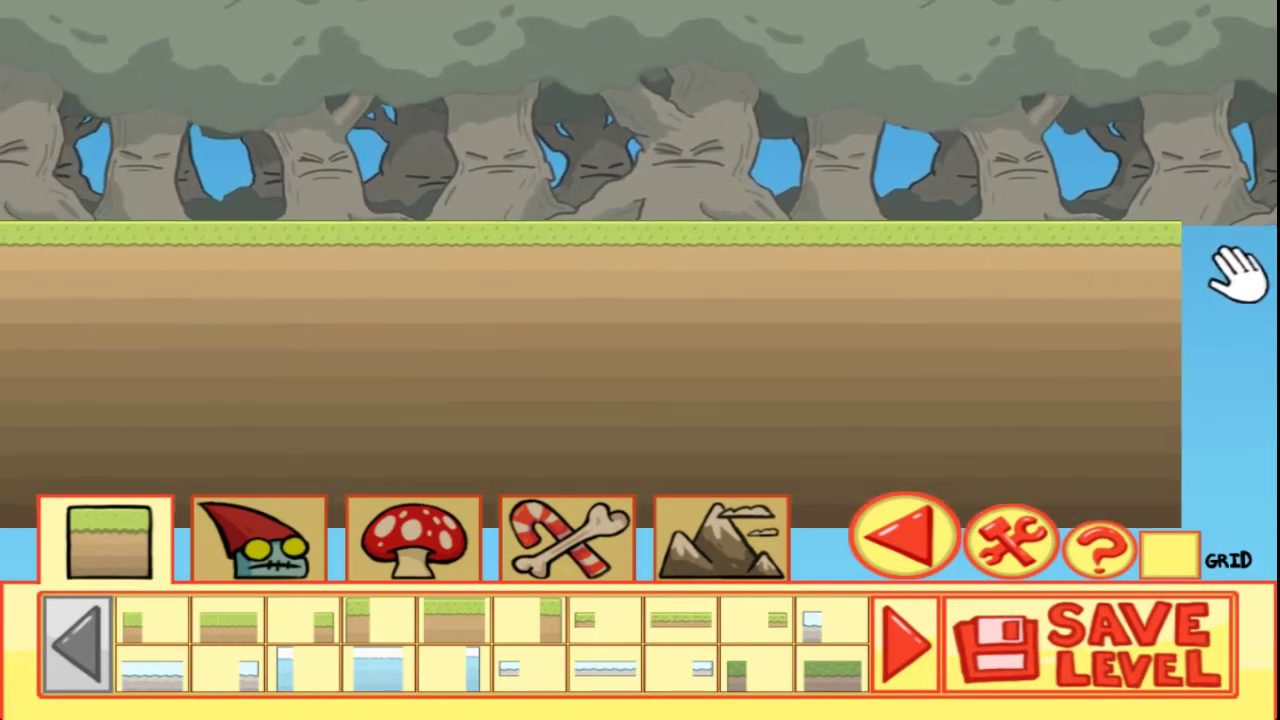
pyautogui.click(1034, 271)
pyautogui.click(805, 278)
pyautogui.click(525, 284)
pyautogui.click(163, 302)
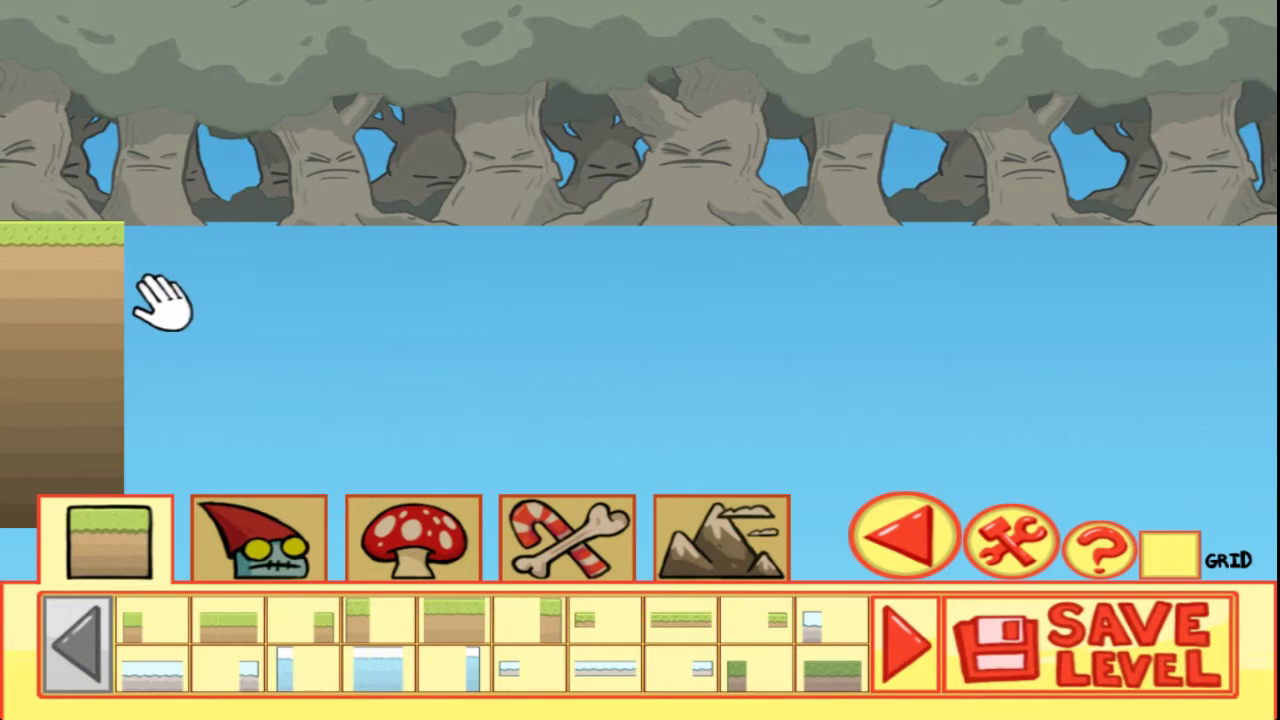
# Delete the remaining grass blocks back to the level's start, then show the grid again
pyautogui.moveTo(150, 298); pyautogui.dragTo(1151, 294)
pyautogui.click(848, 309)
pyautogui.click(403, 289)
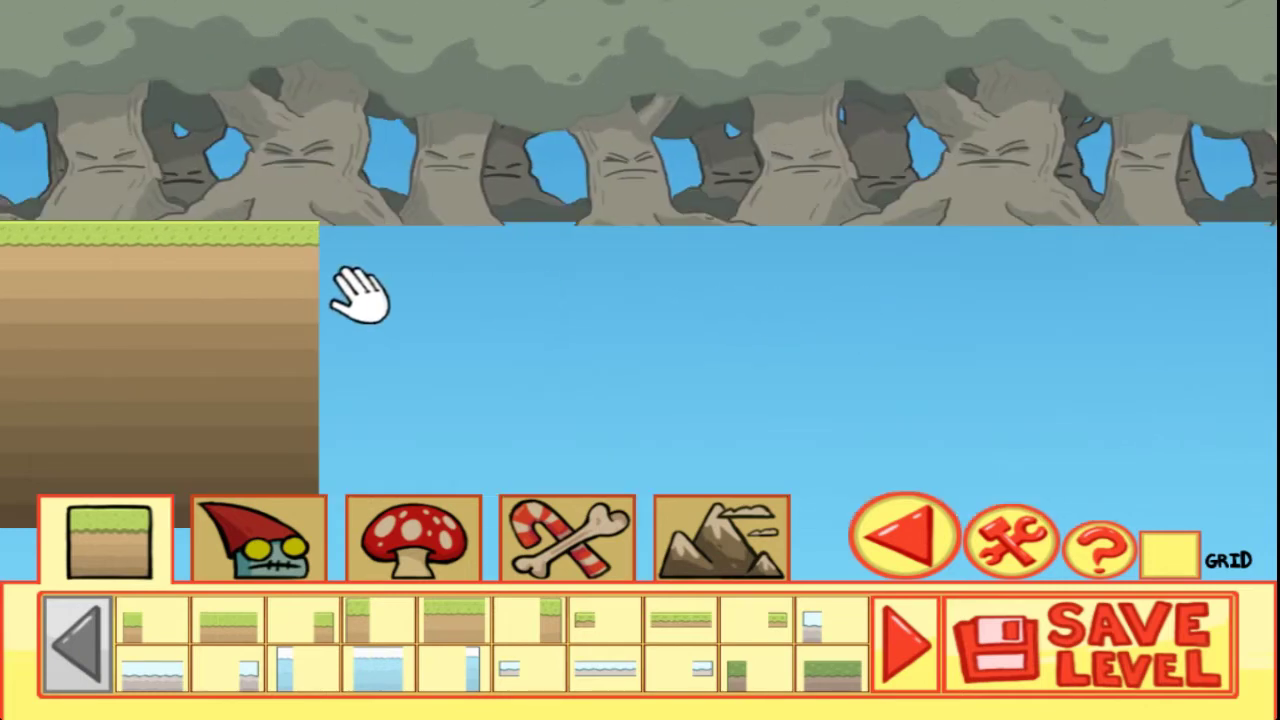
pyautogui.click(100, 298)
pyautogui.moveTo(105, 297); pyautogui.dragTo(986, 294)
pyautogui.click(100, 318)
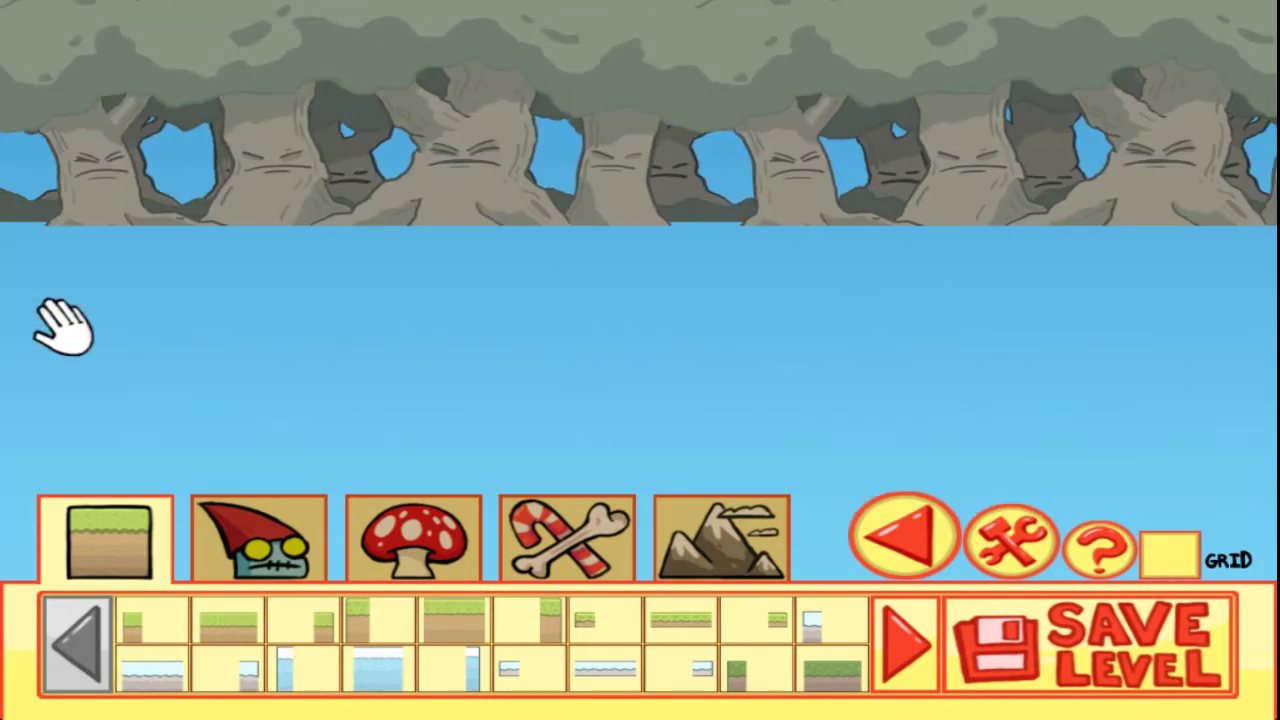
pyautogui.moveTo(1235, 270); pyautogui.dragTo(166, 266)
pyautogui.moveTo(1262, 200); pyautogui.dragTo(125, 210)
pyautogui.moveTo(648, 206); pyautogui.dragTo(625, 288)
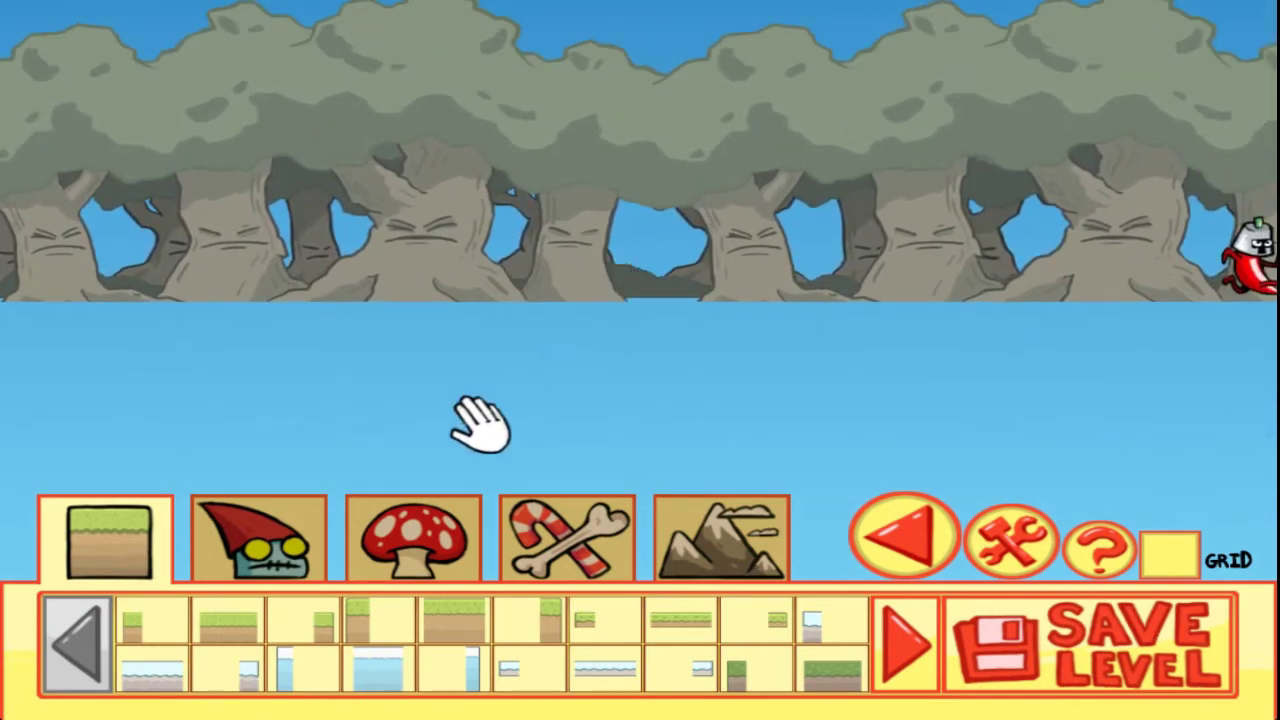
pyautogui.click(1218, 562)
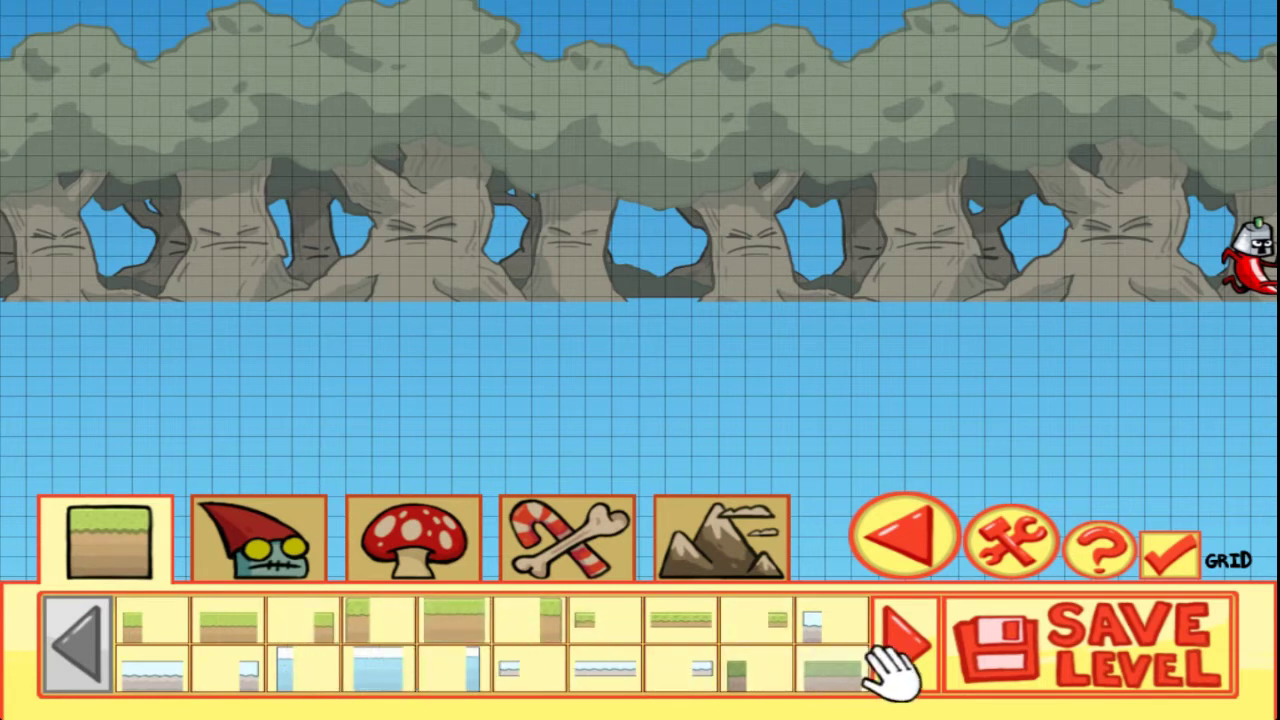
# Place two tall Exotic Sand blocks from the next tile page, leaving a gap between them
pyautogui.click(903, 642)
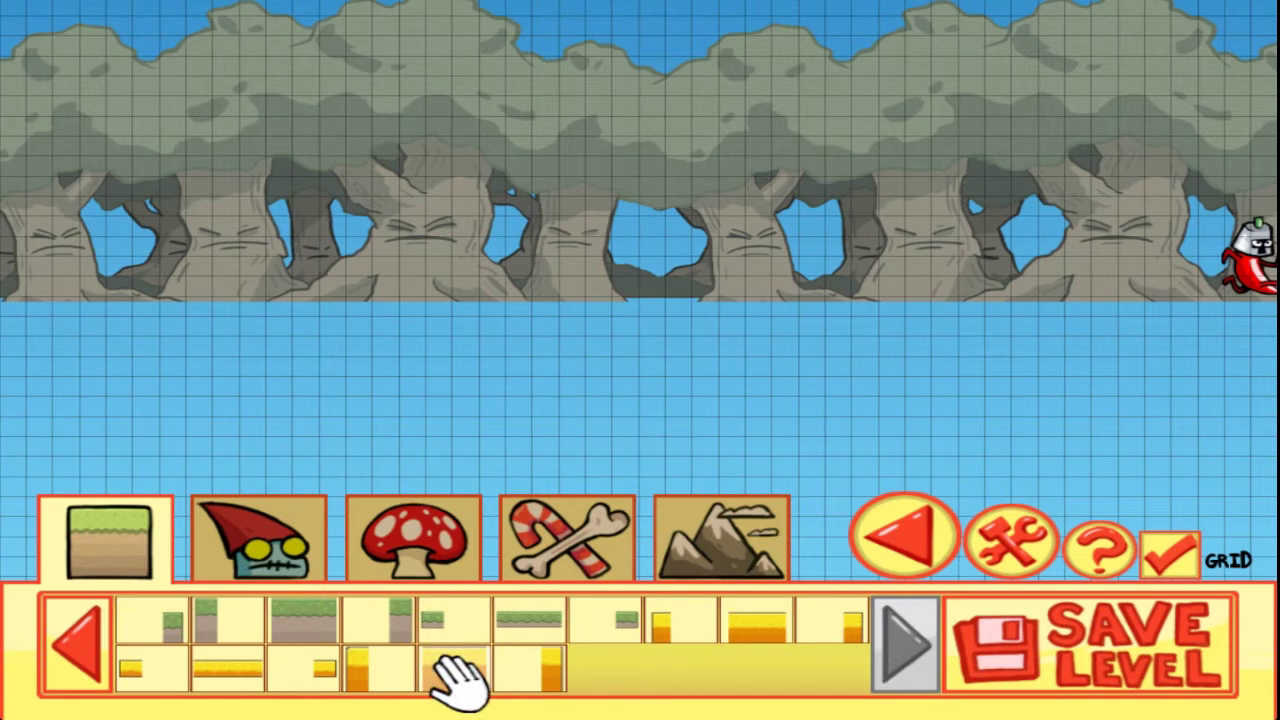
pyautogui.moveTo(450, 672); pyautogui.dragTo(1110, 460)
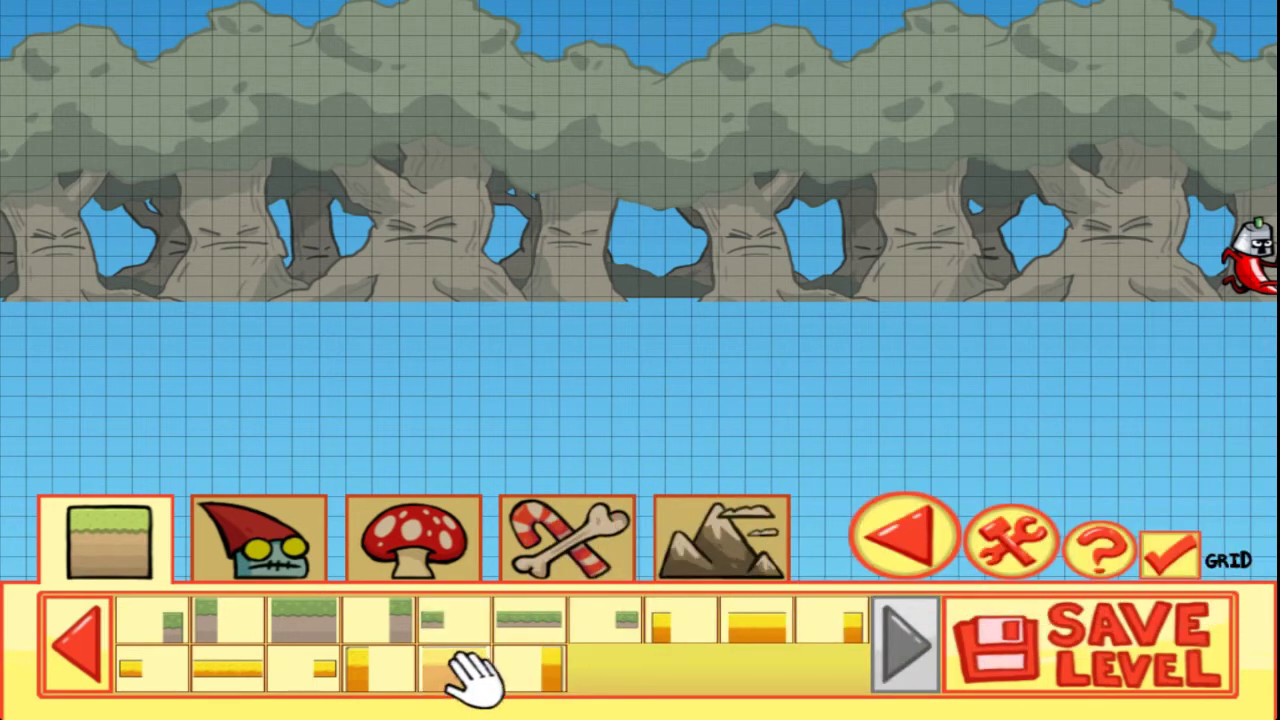
pyautogui.moveTo(450, 665); pyautogui.dragTo(644, 314)
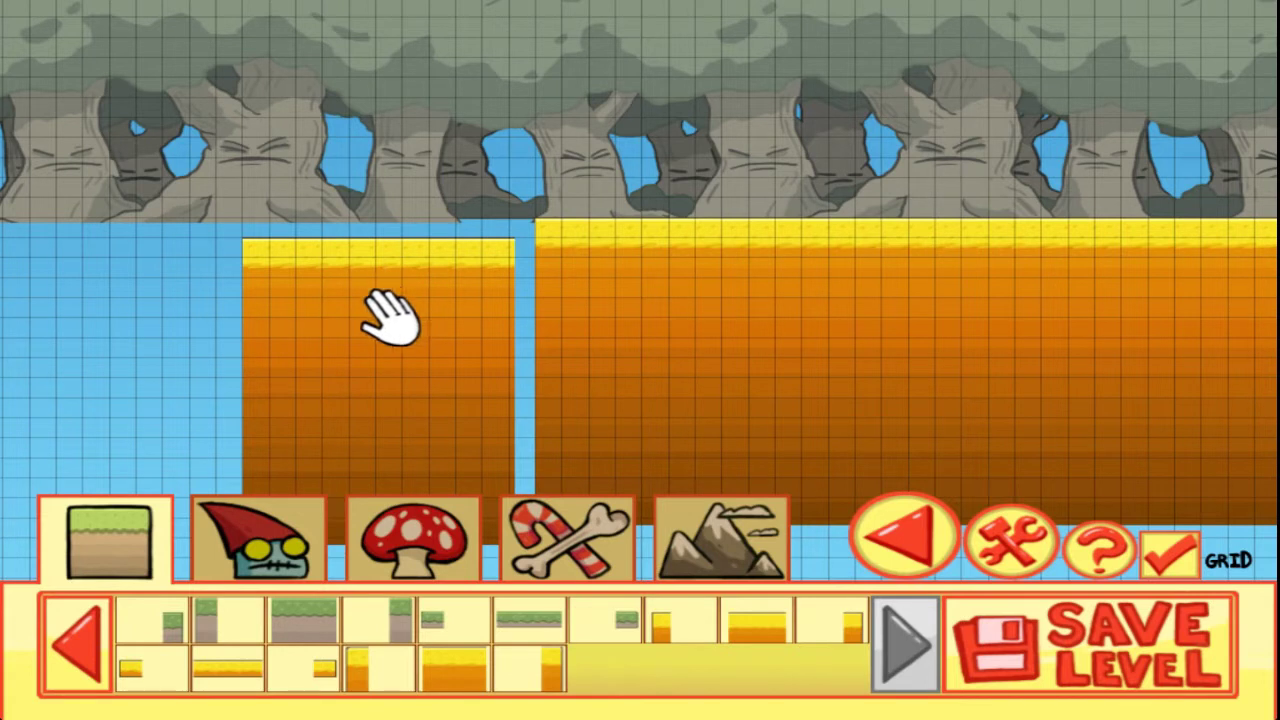
# Replace the left sand block and fill the gap so sand runs unbroken across the level
pyautogui.rightClick(400, 315)
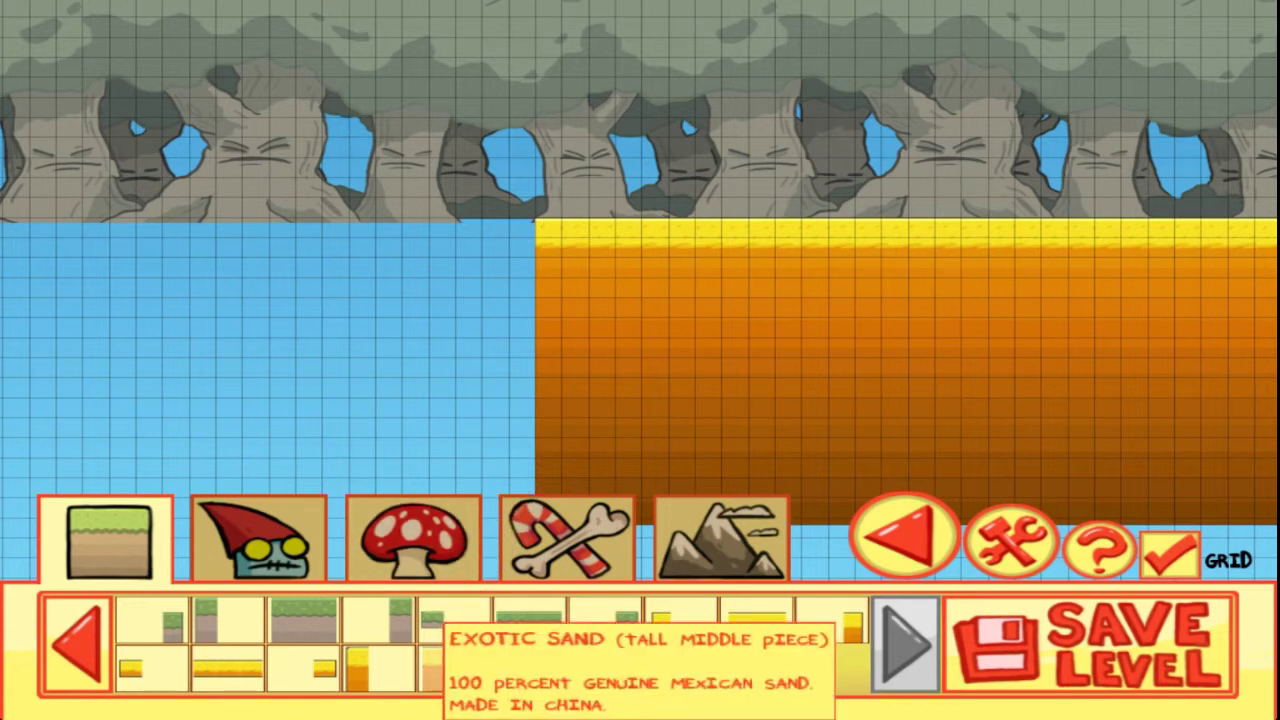
pyautogui.moveTo(455, 668); pyautogui.dragTo(421, 369)
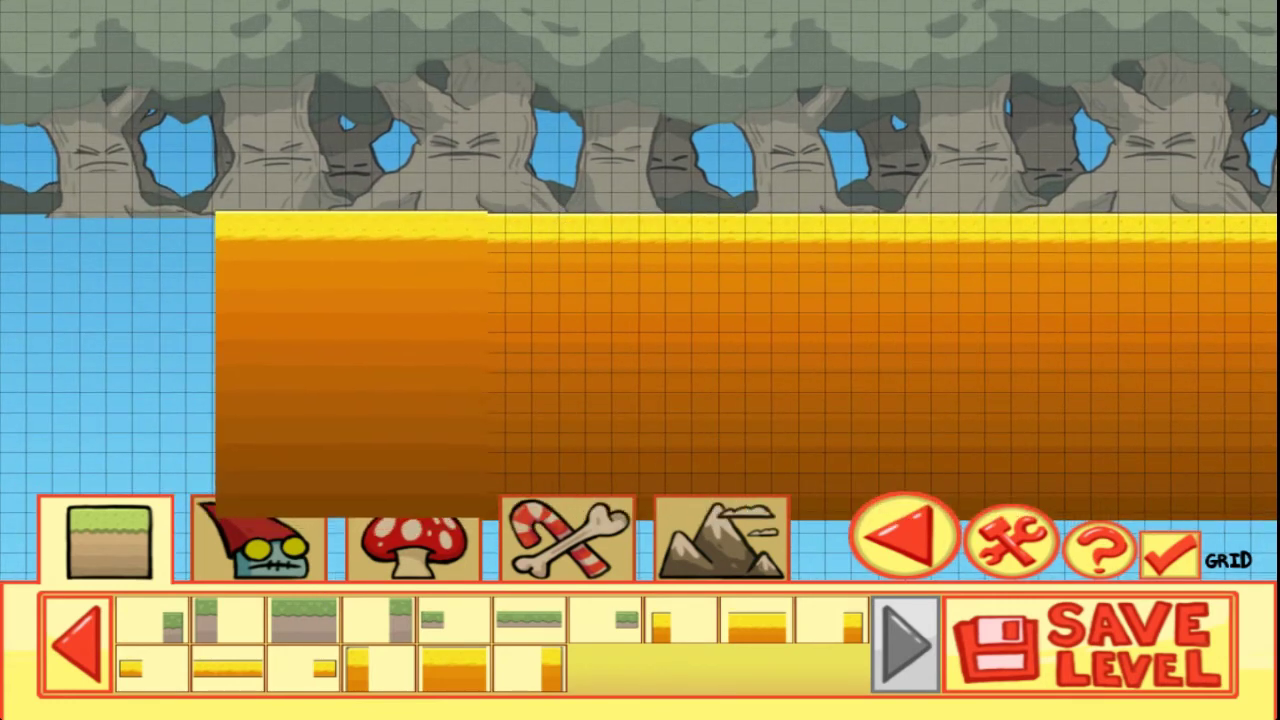
pyautogui.moveTo(151, 372); pyautogui.dragTo(651, 120)
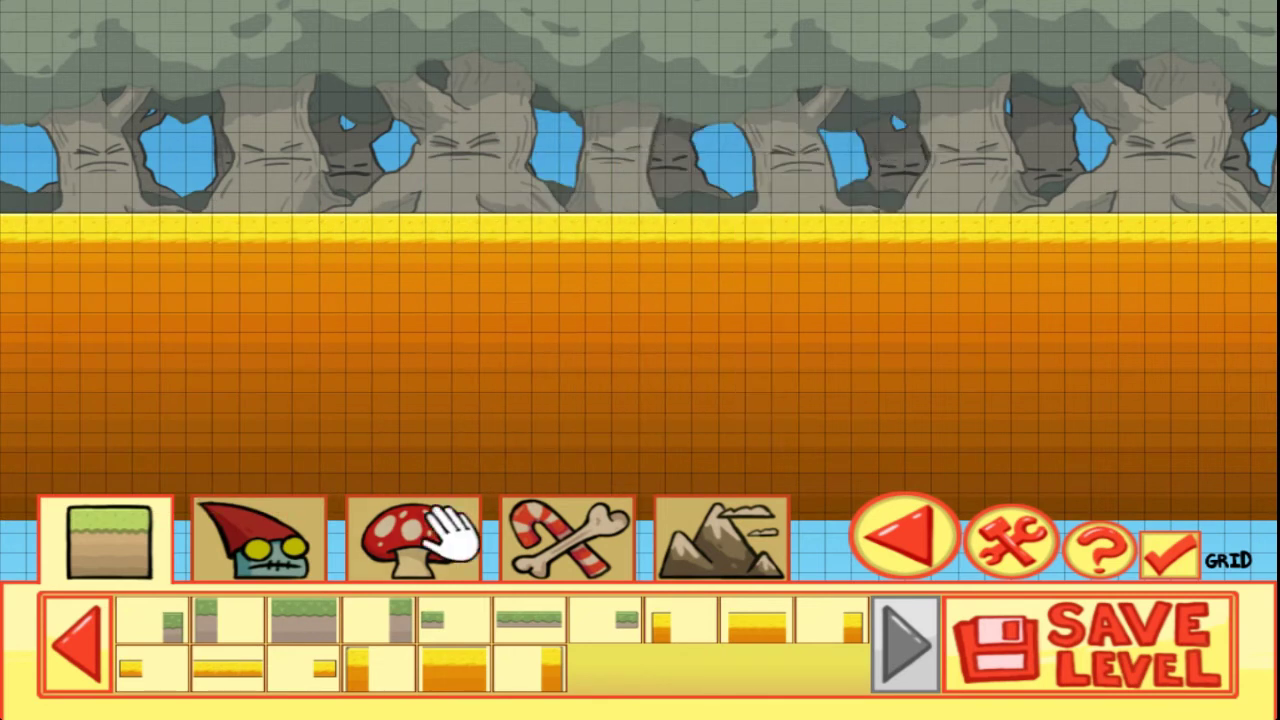
pyautogui.moveTo(457, 672); pyautogui.dragTo(671, 149)
pyautogui.moveTo(1180, 134); pyautogui.dragTo(209, 266)
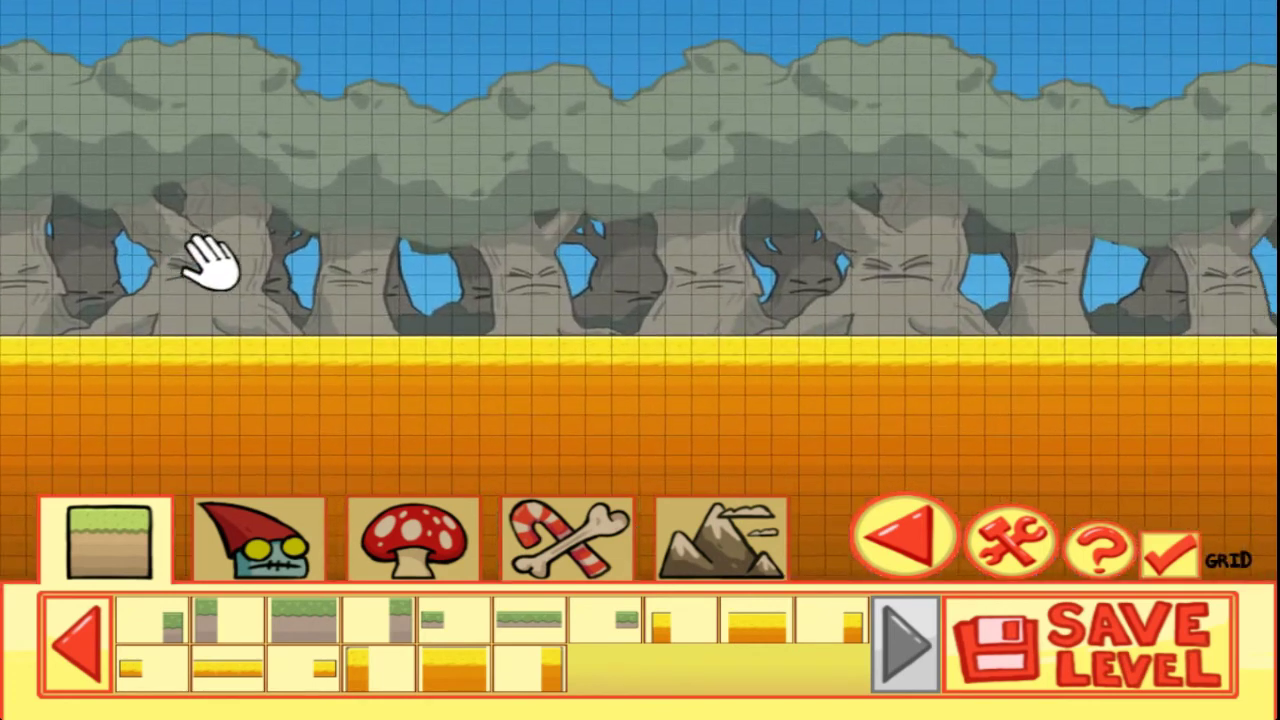
pyautogui.moveTo(1257, 229); pyautogui.dragTo(455, 235)
pyautogui.moveTo(1268, 200); pyautogui.dragTo(751, 229)
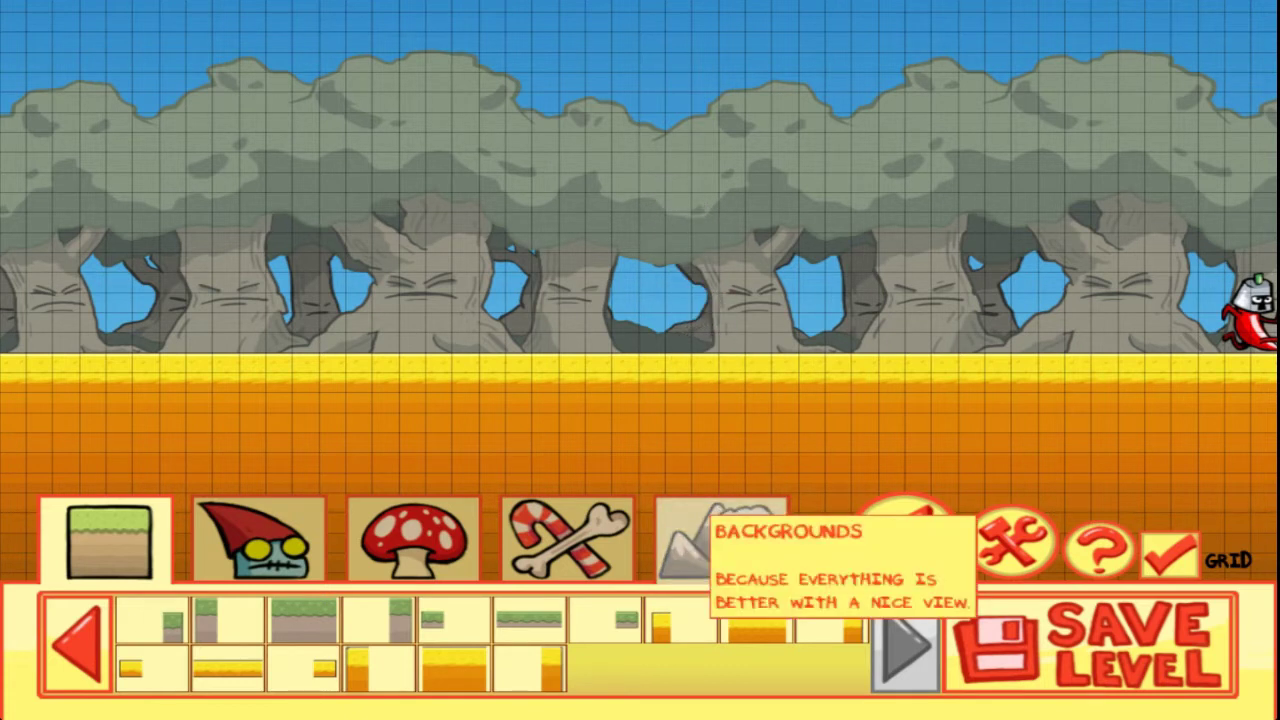
# Set the background colour to the pink swatch
pyautogui.click(720, 540)
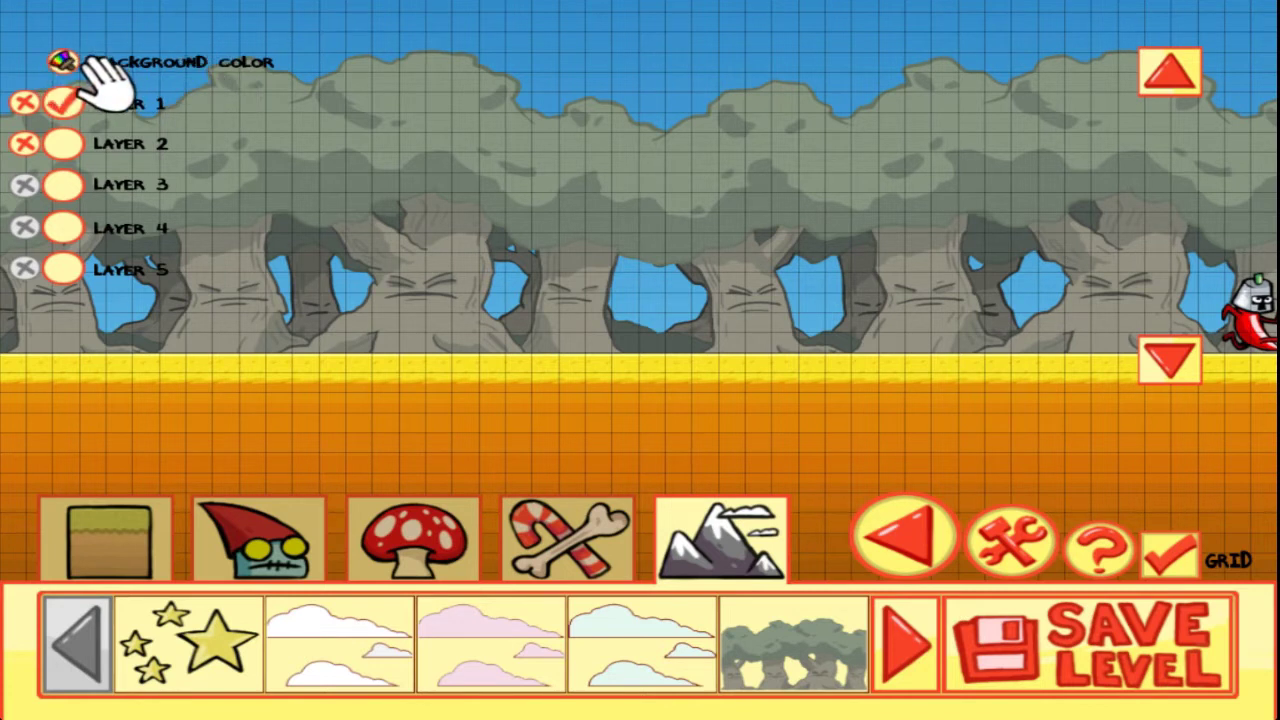
pyautogui.click(62, 62)
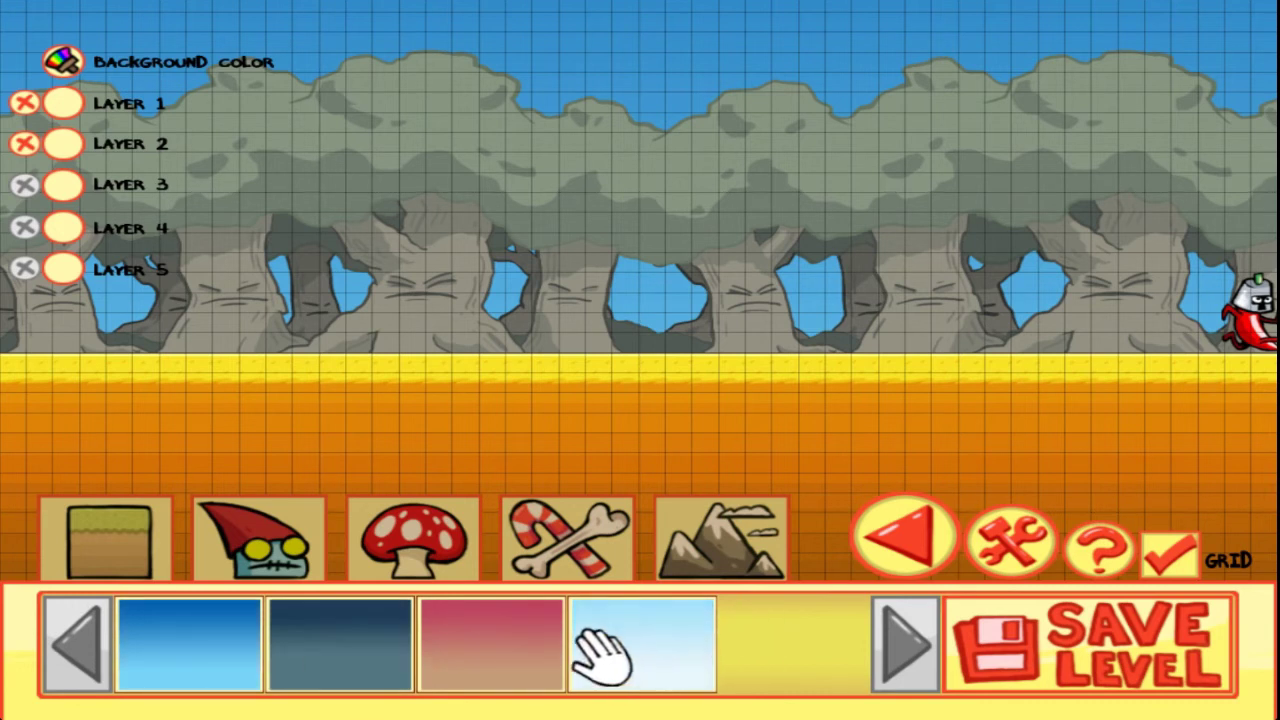
pyautogui.click(540, 658)
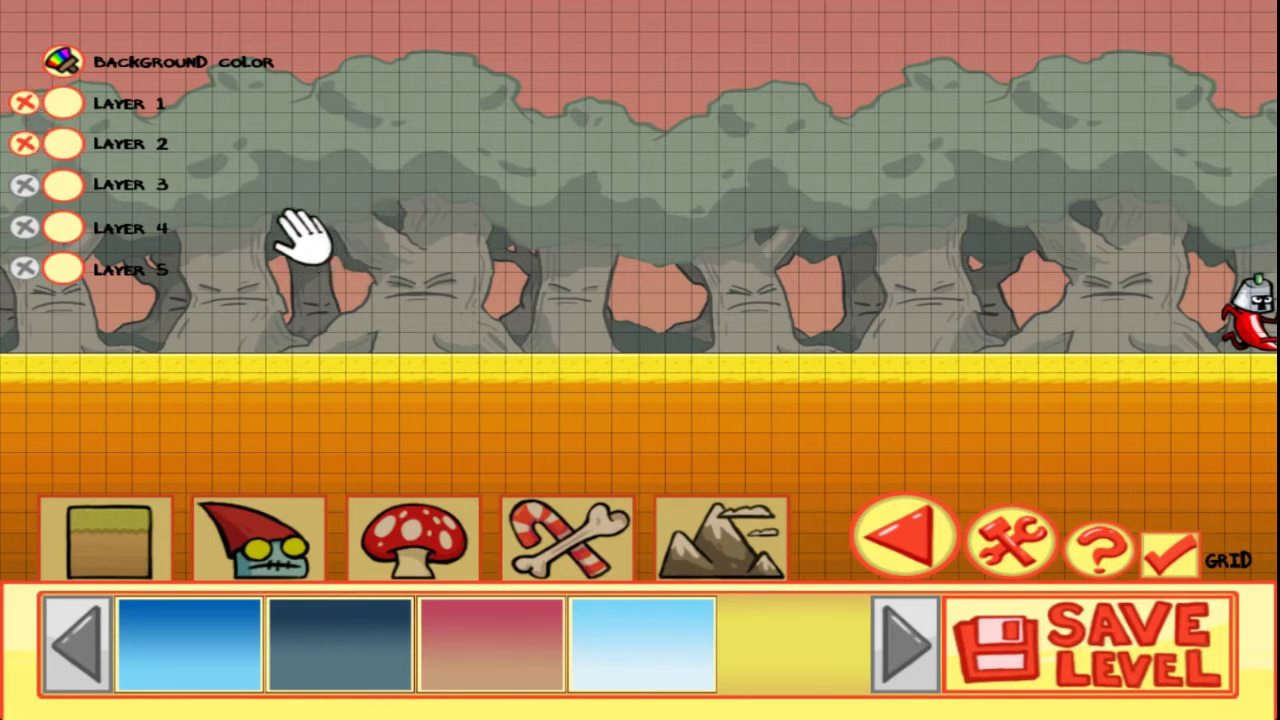
# Clear the tree scenery from Layers 1 and 2, then select Layer 1
pyautogui.click(24, 103)
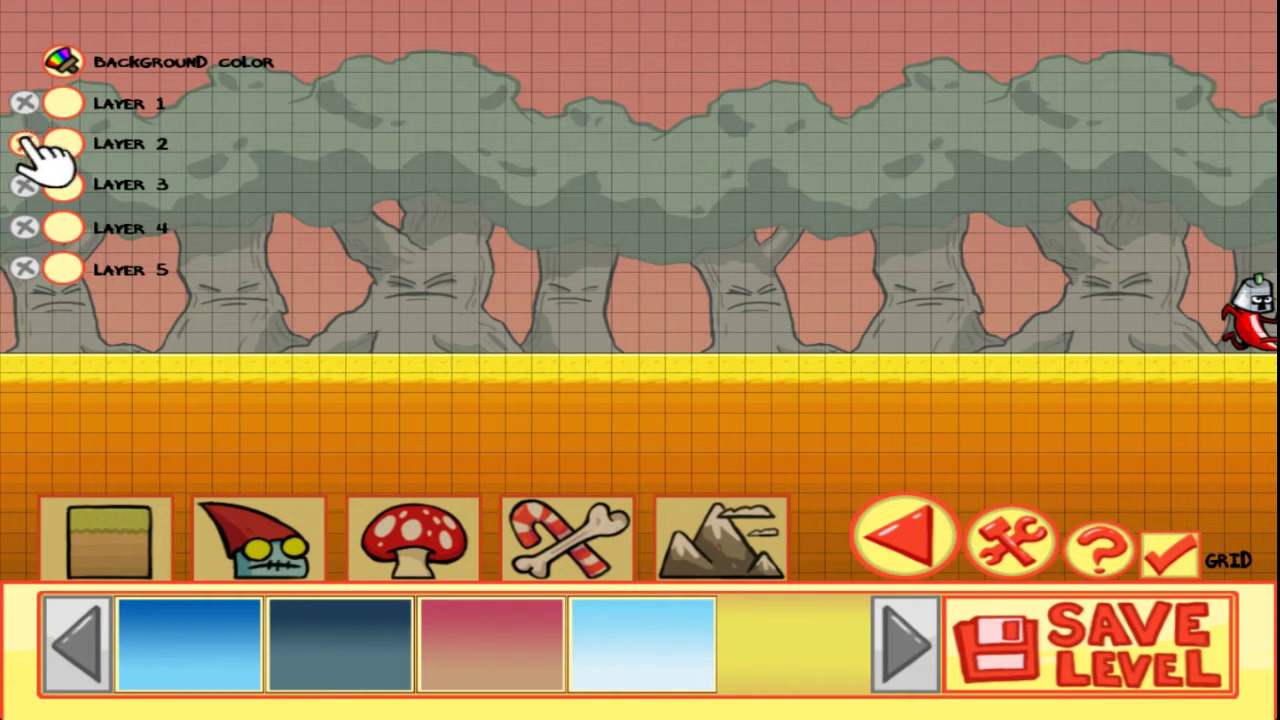
pyautogui.click(24, 143)
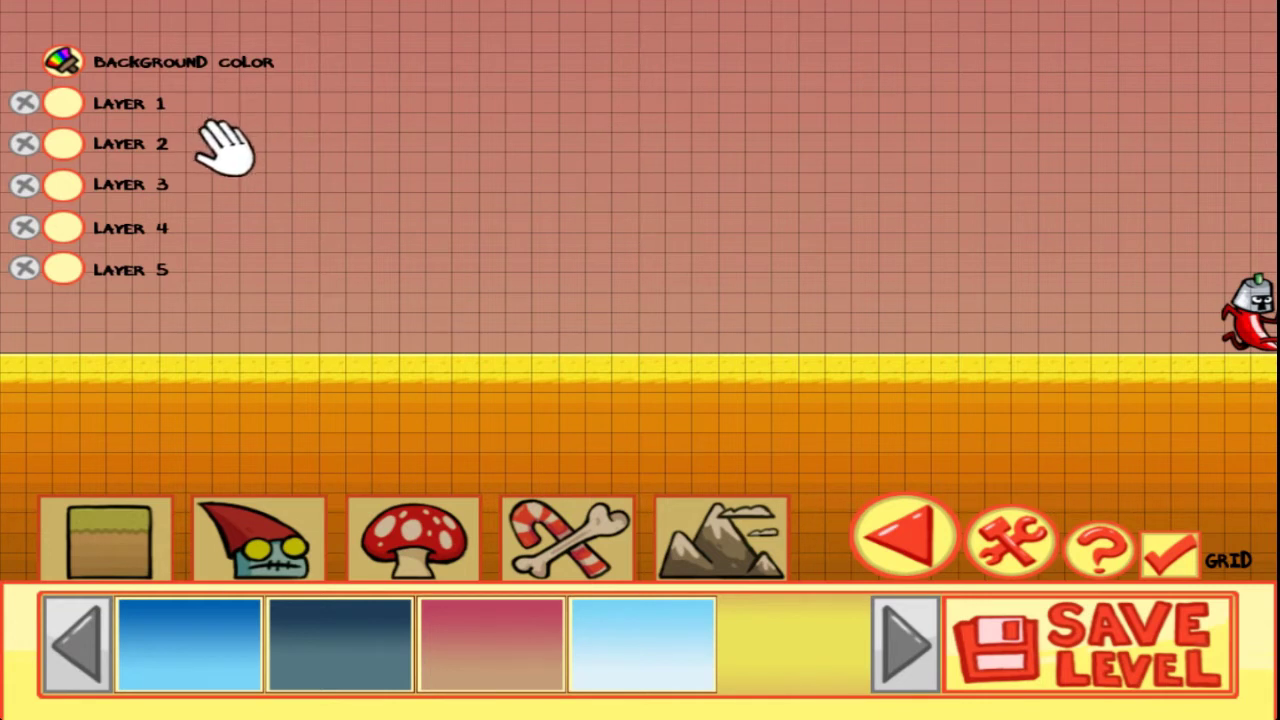
pyautogui.click(63, 103)
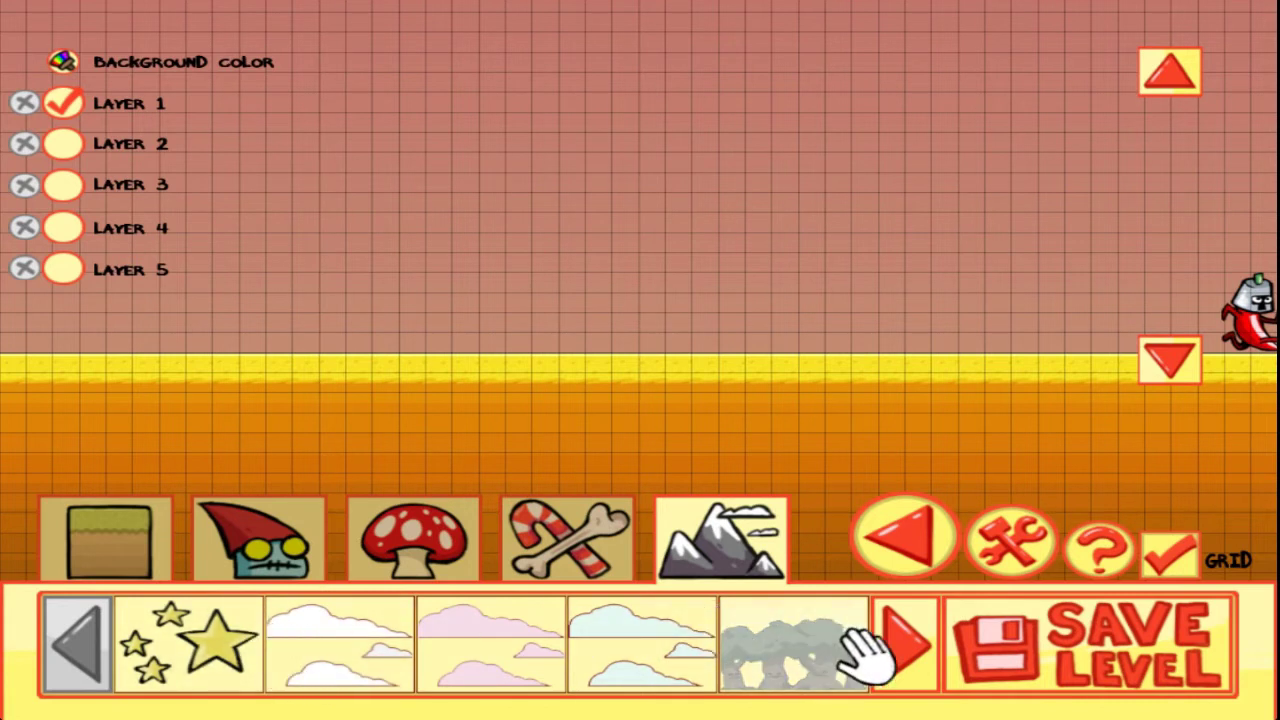
# Add Clouds Type 1 white clouds to Layer 1 and raise them higher in the sky
pyautogui.click(905, 645)
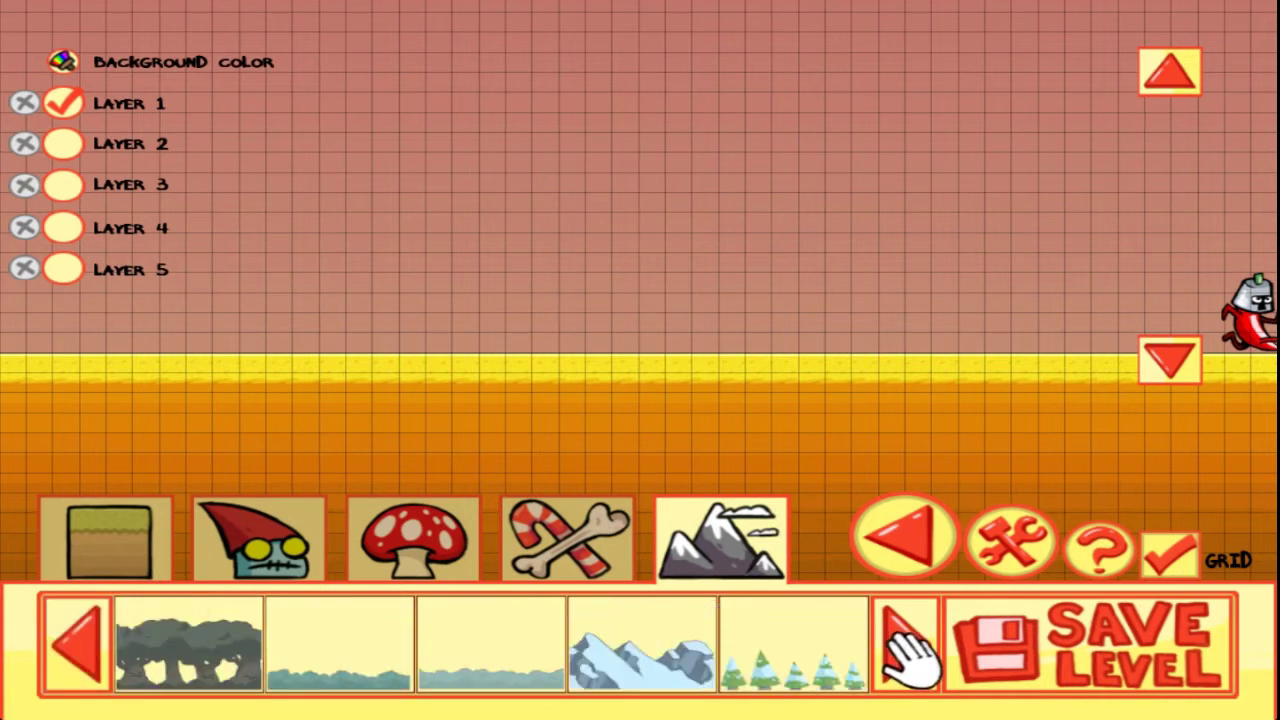
pyautogui.click(80, 648)
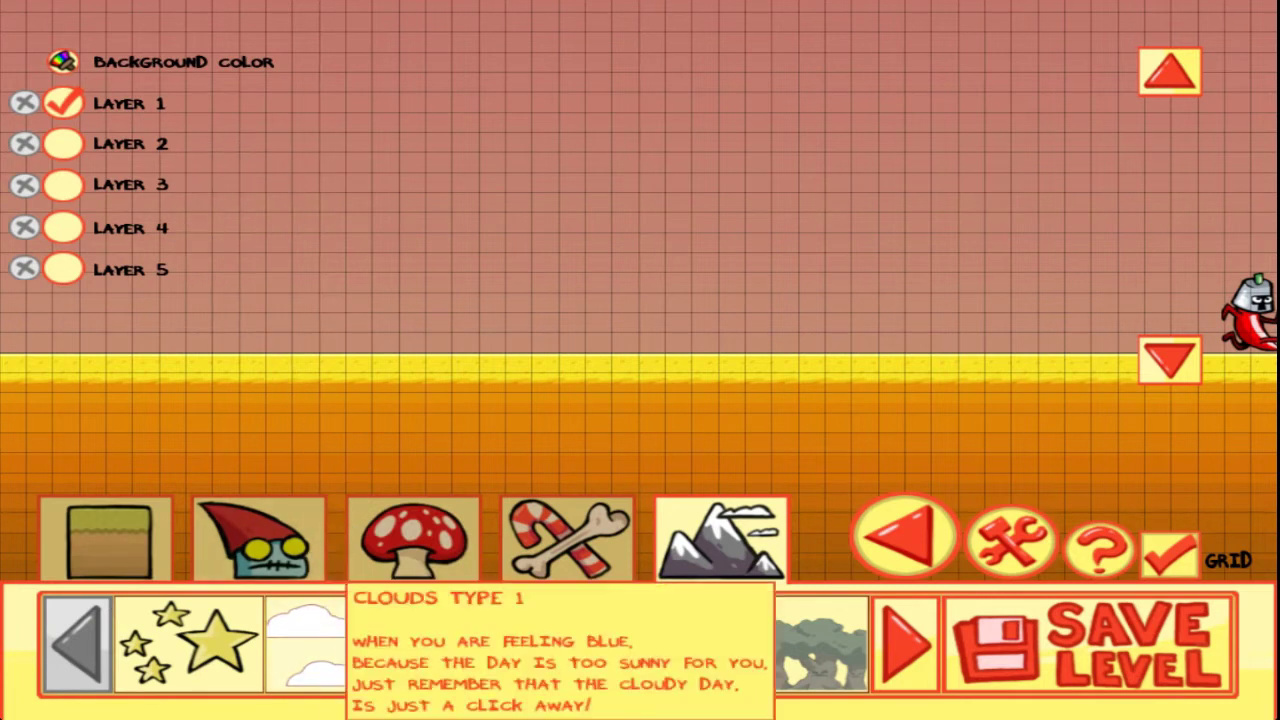
pyautogui.click(385, 668)
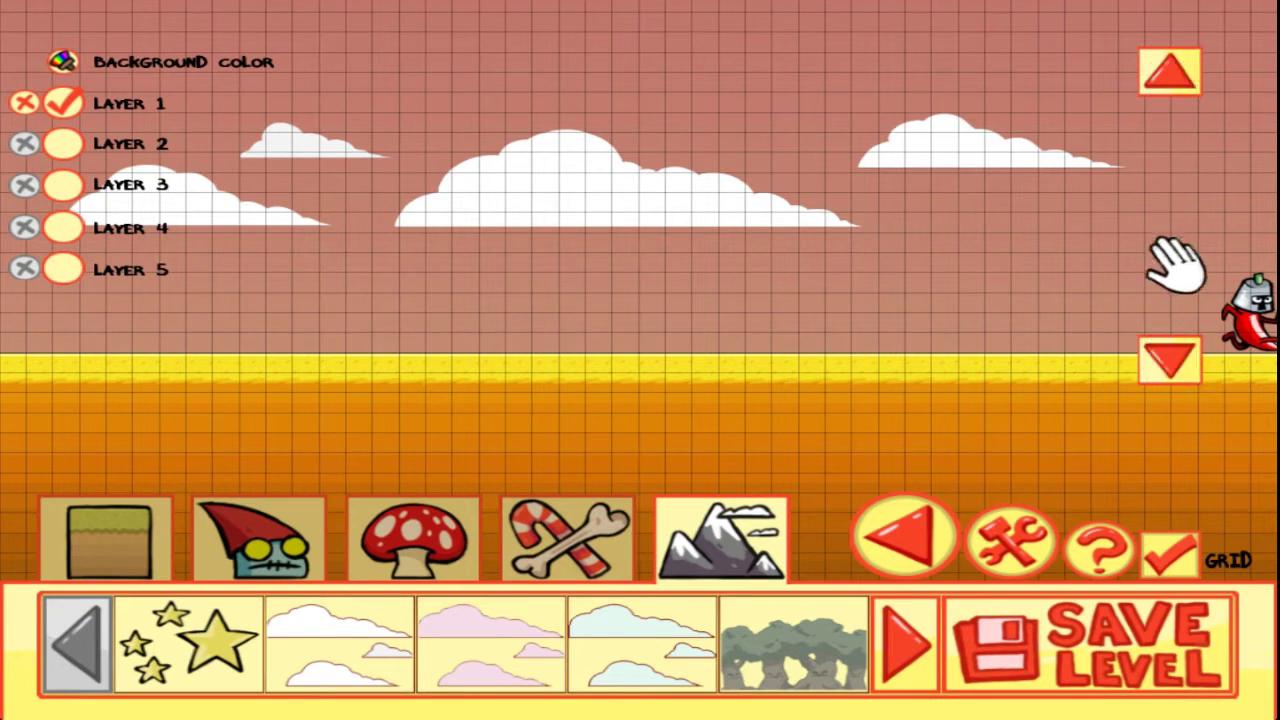
pyautogui.click(1185, 90)
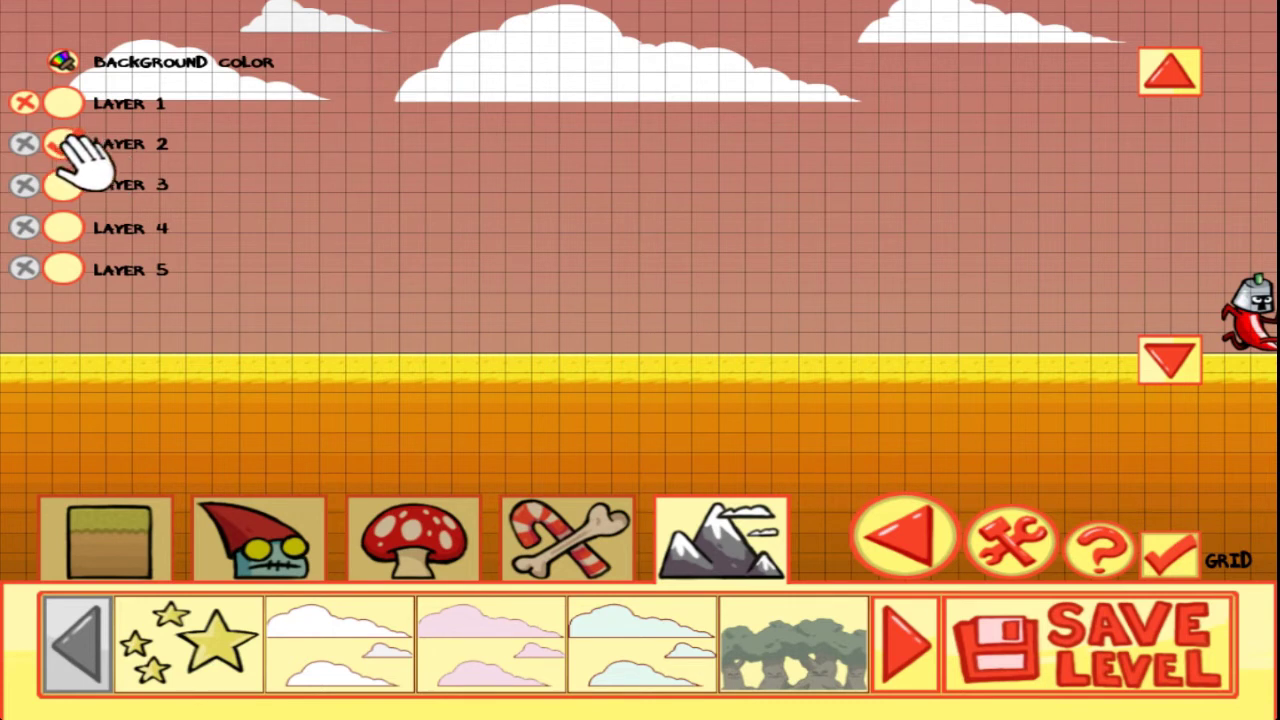
# Add red canyon Cliffs from the desert scenery to Layer 2
pyautogui.click(898, 674)
pyautogui.click(905, 680)
pyautogui.click(905, 678)
pyautogui.click(906, 676)
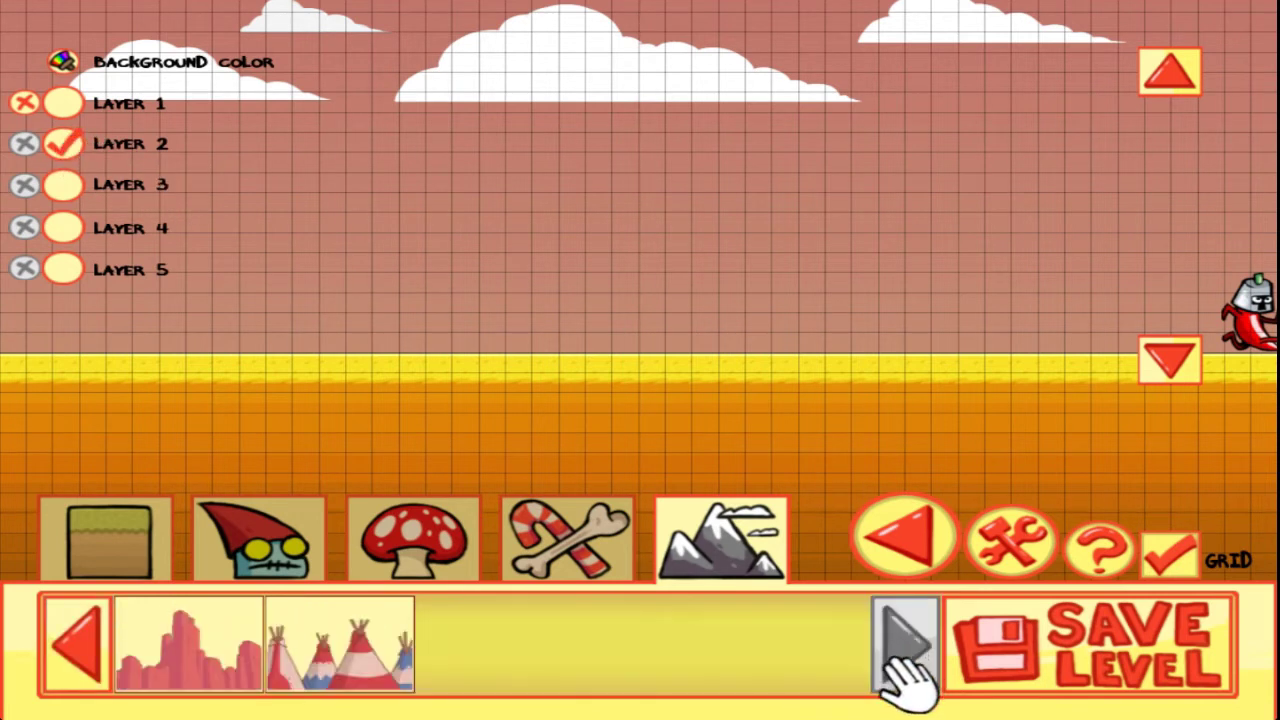
pyautogui.click(185, 668)
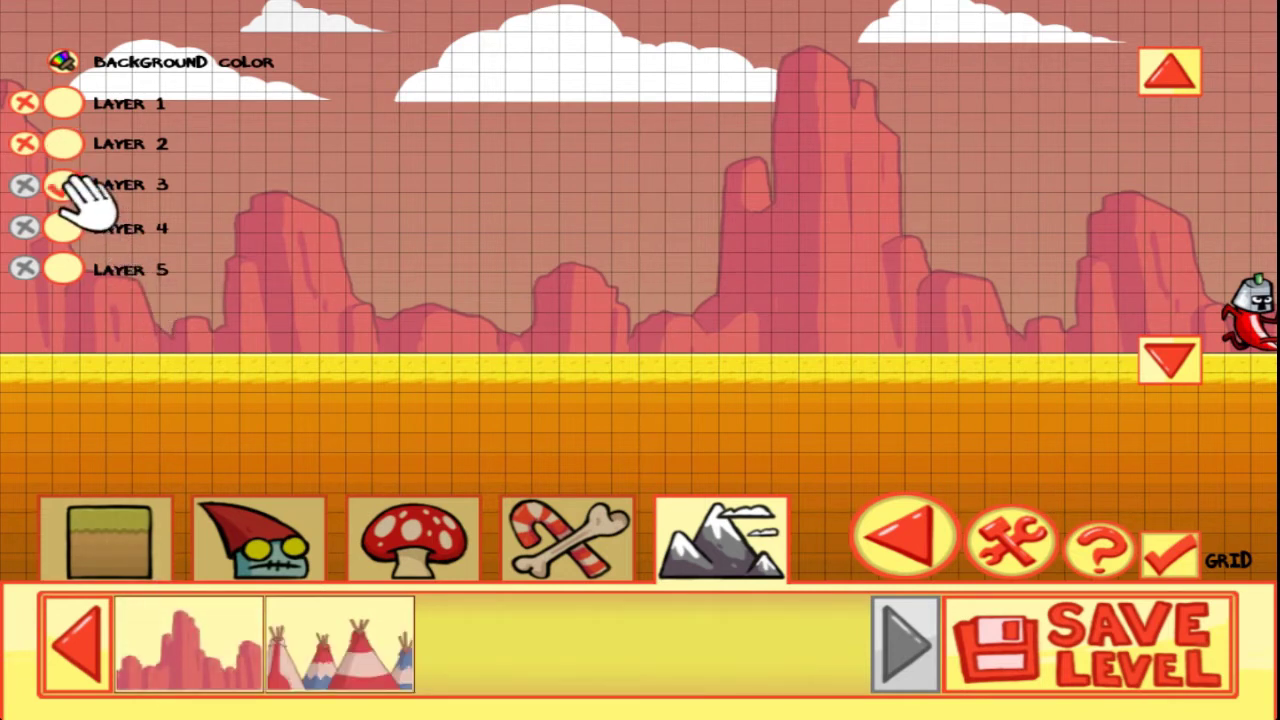
# Add a lowered row of teepees to Layer 3 and hide the grid
pyautogui.click(371, 640)
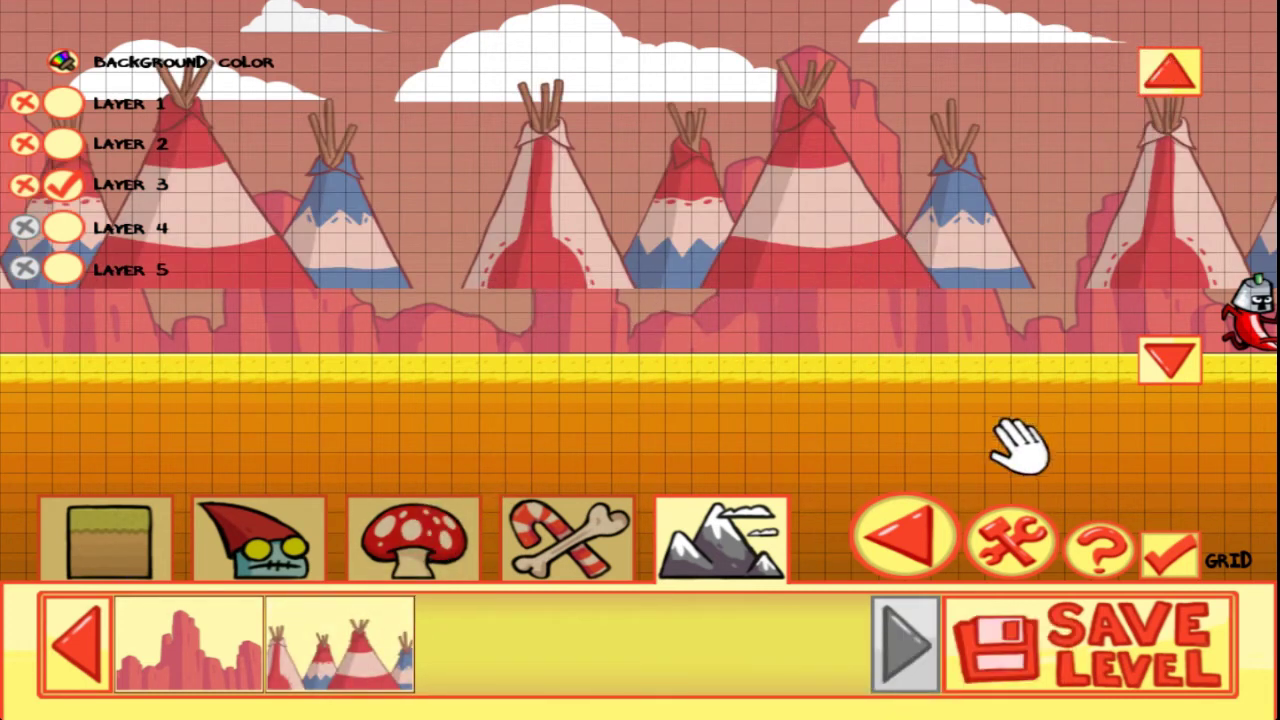
pyautogui.click(1168, 362)
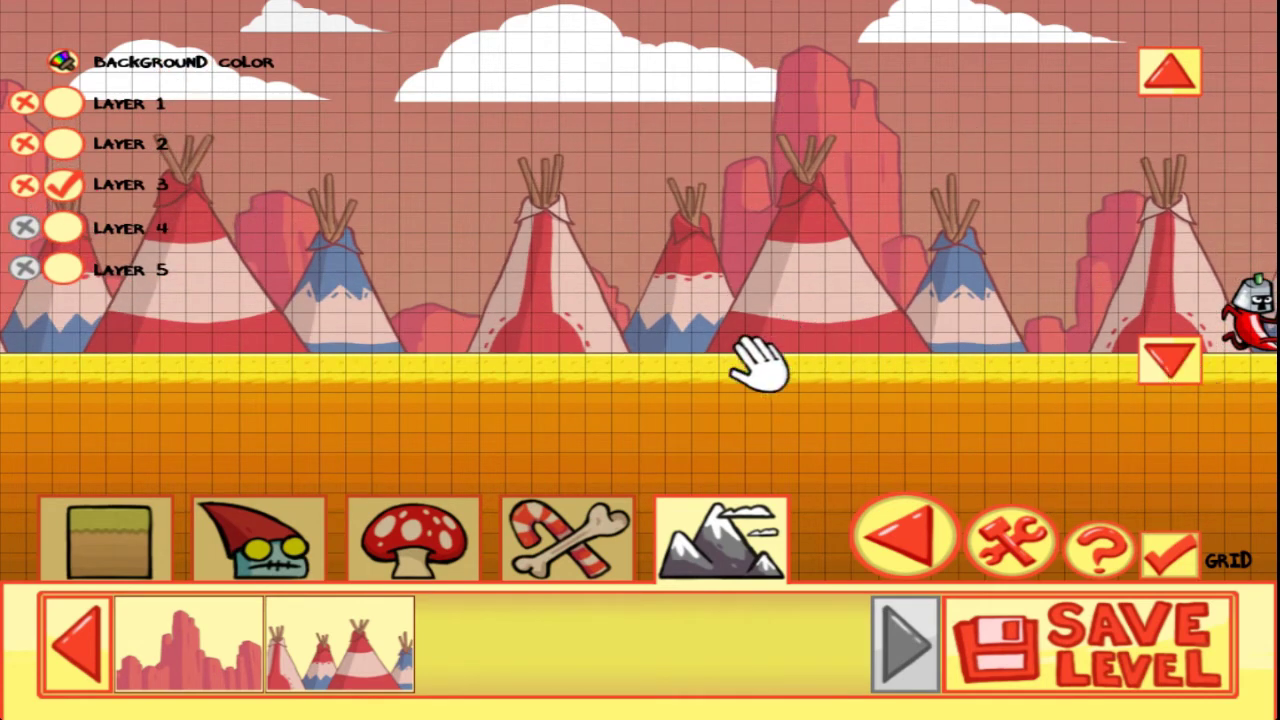
pyautogui.click(165, 566)
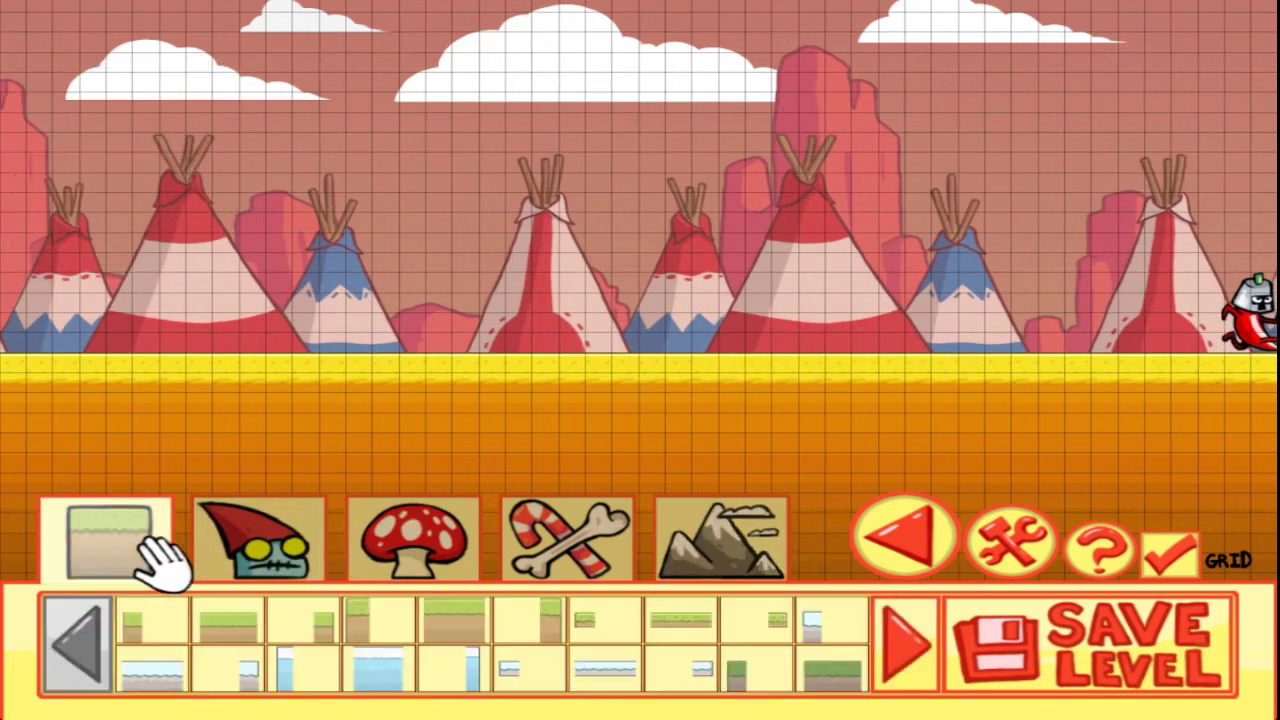
pyautogui.click(1162, 548)
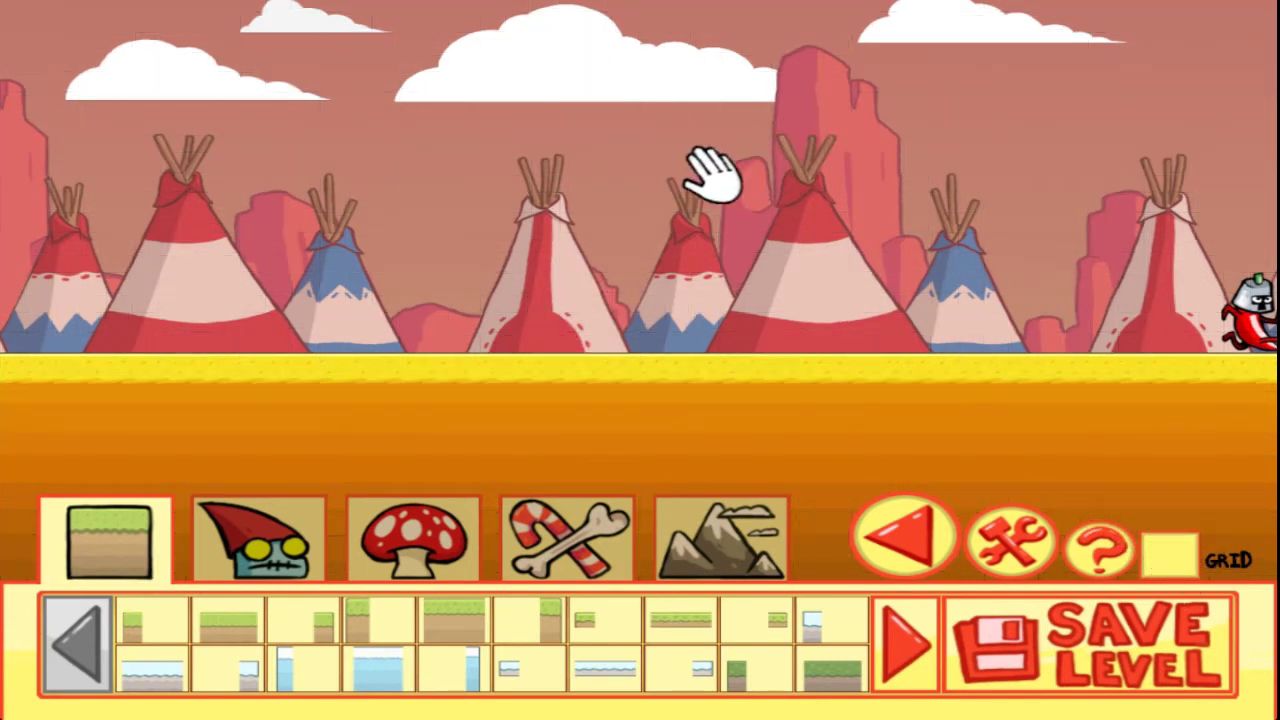